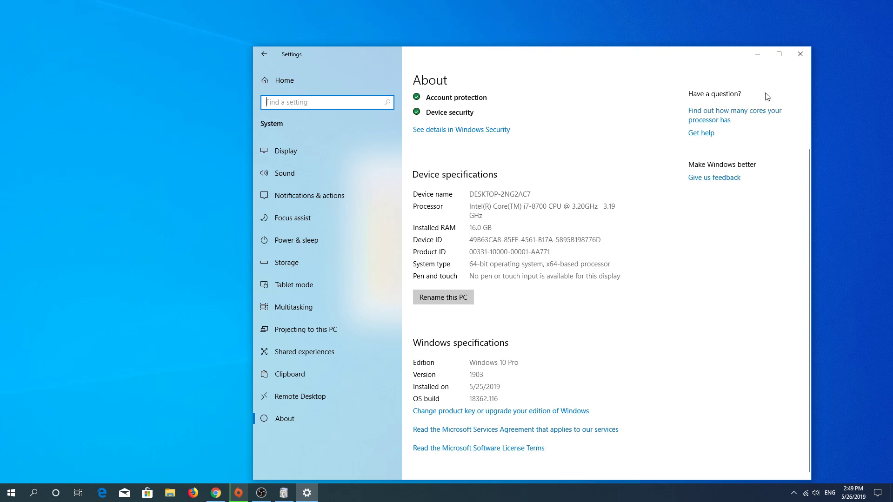
Step: Close the Settings window and apply the turned-on Windows Sandbox feature in Windows Features
left_click(801, 54)
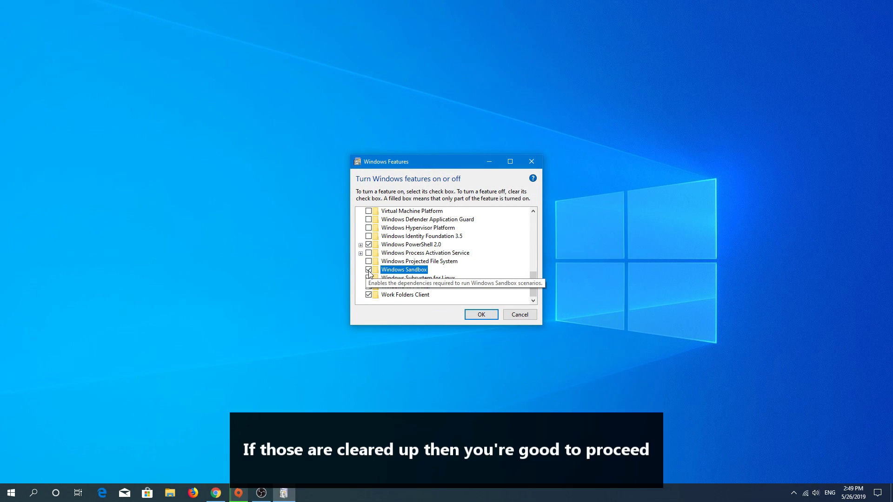
left_click(479, 315)
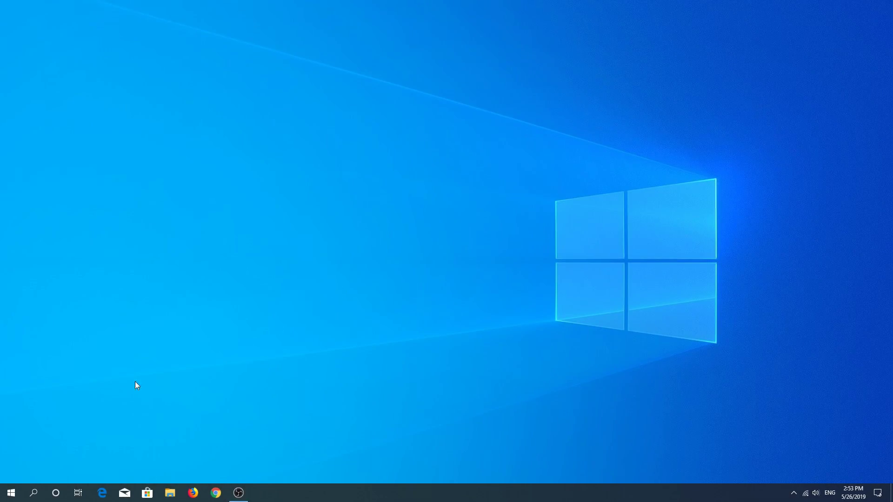
Step: Search the installed apps for "sand" and launch Windows Sandbox
left_click(3, 498)
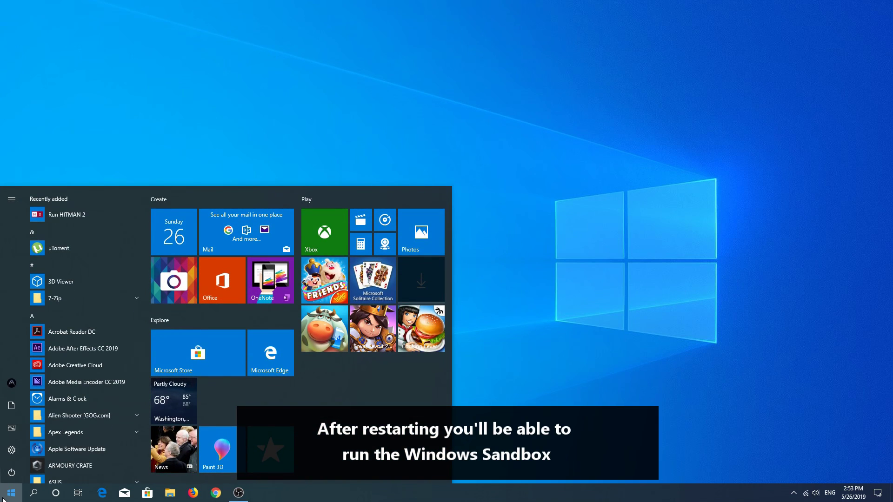
type("sandb")
key("Return")
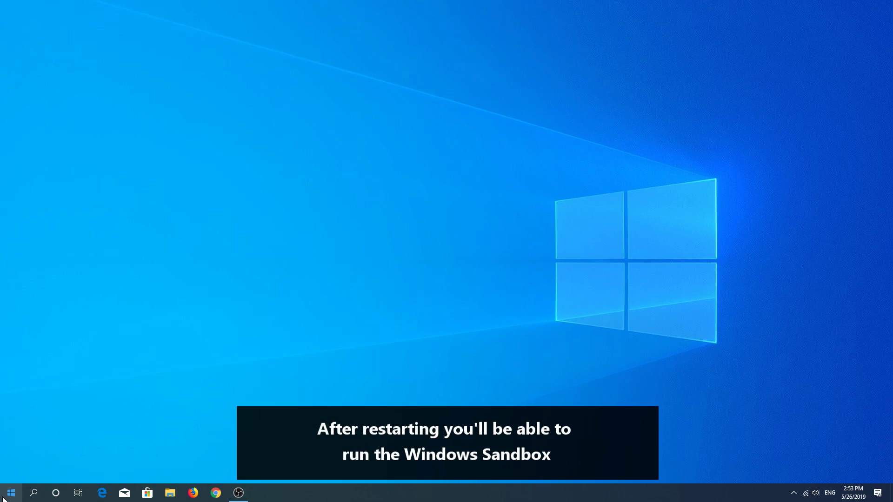
left_click(3, 498)
type("sand")
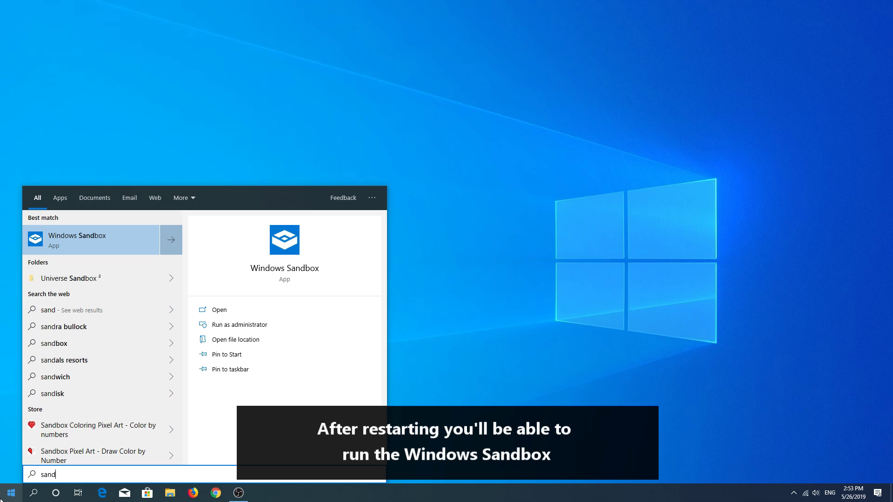
left_click(61, 236)
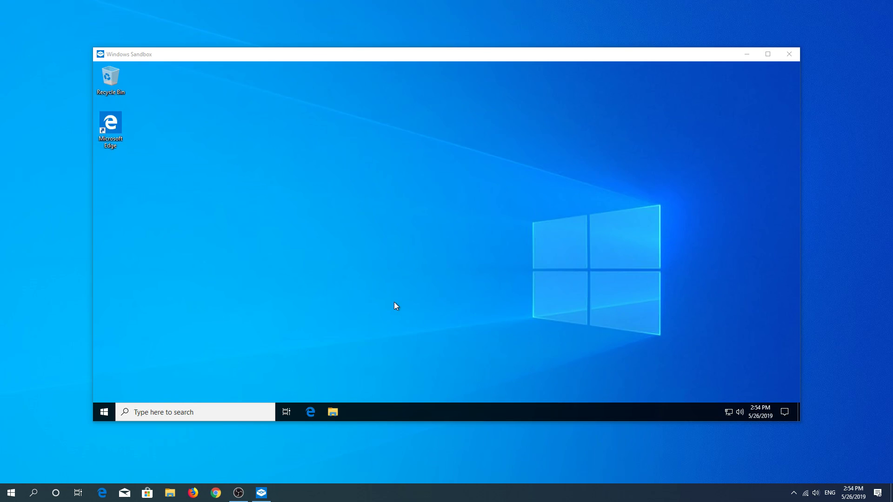
Step: Expand the Windows Sandbox window to full screen
left_click_drag(136, 57, 172, 48)
double_click(171, 46)
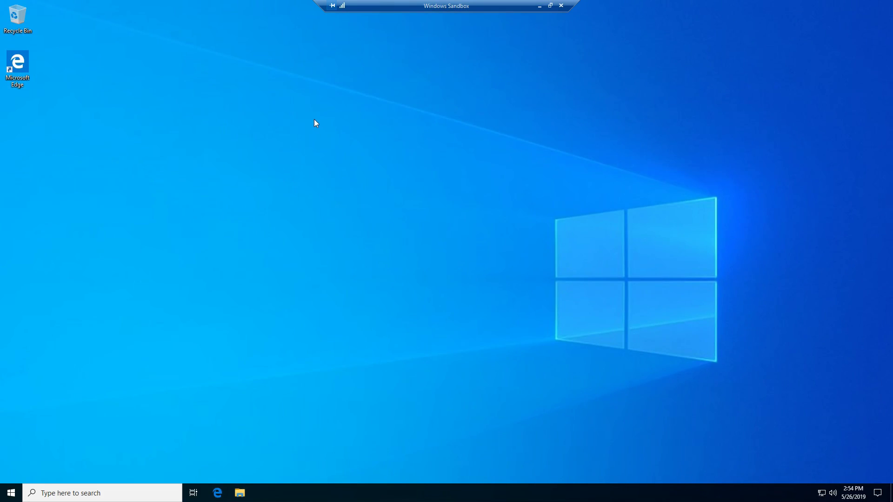
right_click(314, 119)
left_click(326, 148)
left_click(138, 492)
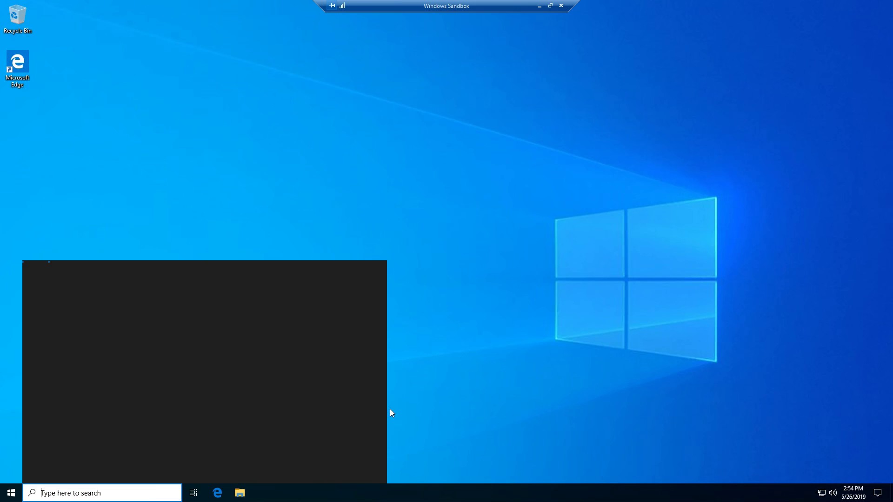
left_click(540, 278)
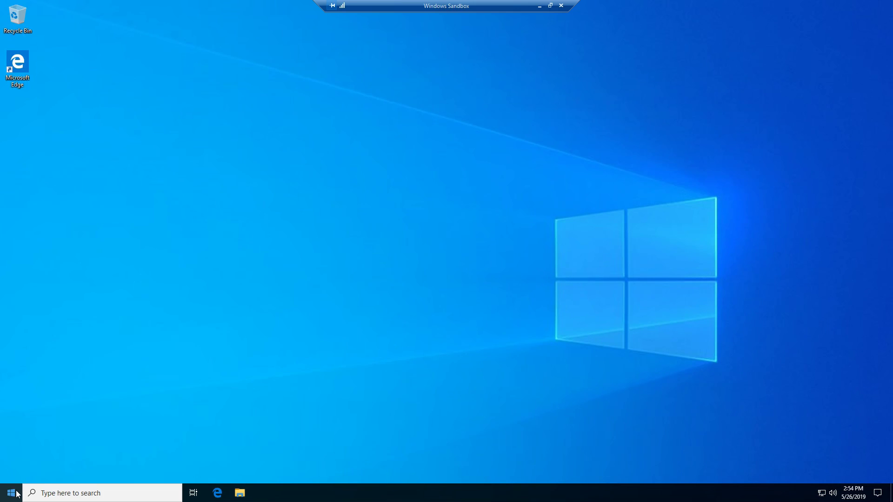
Step: Open File Explorer inside the sandbox, examine the folders and drives under This PC, and close it
left_click(240, 493)
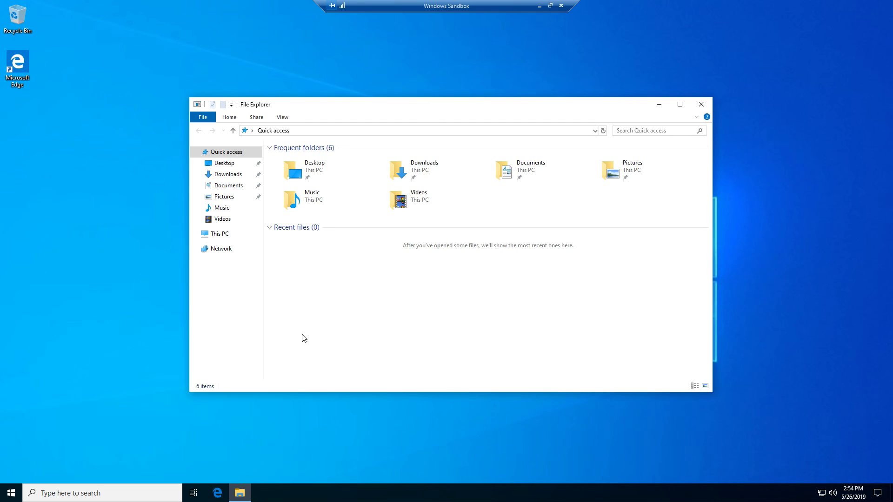
left_click(236, 236)
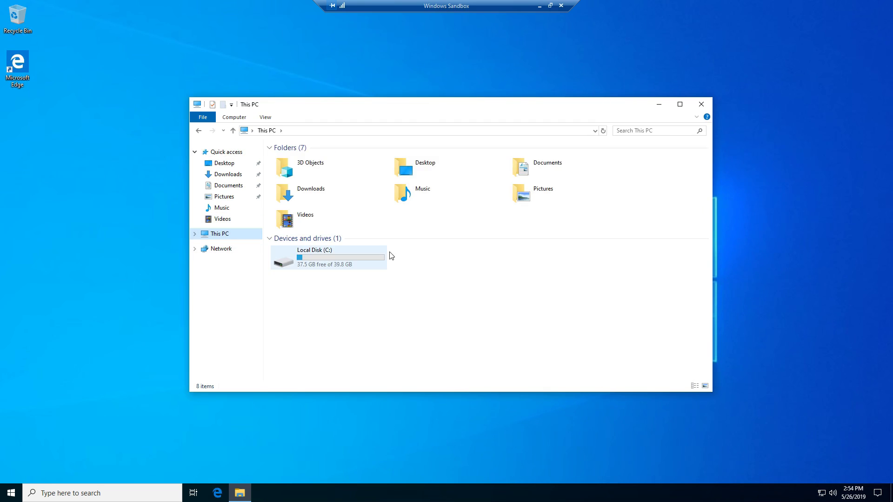
double_click(375, 256)
key("super")
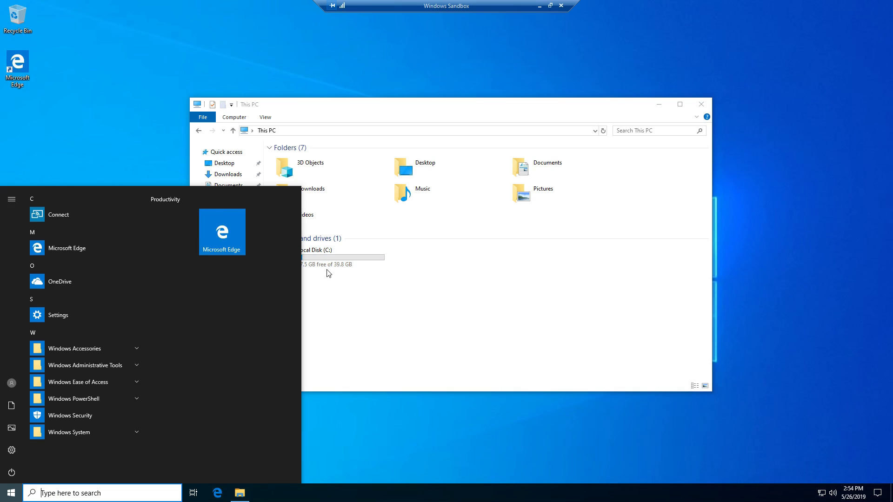
left_click(365, 324)
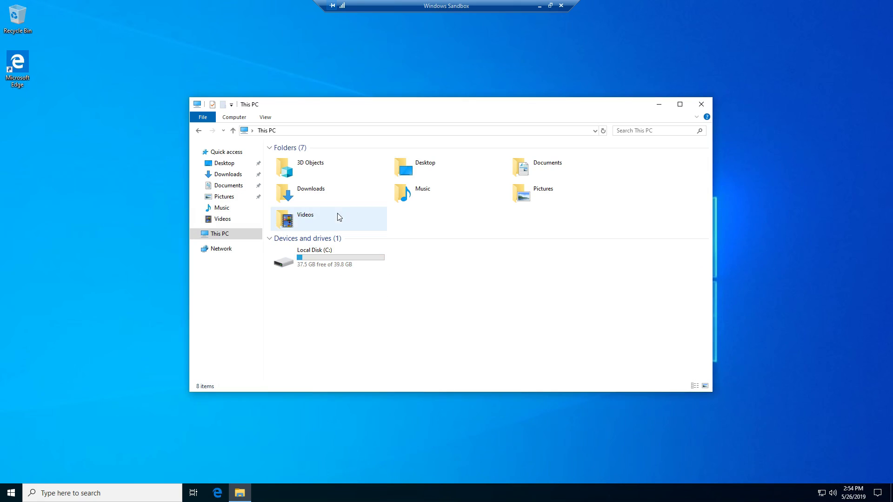
double_click(312, 200)
left_click(702, 105)
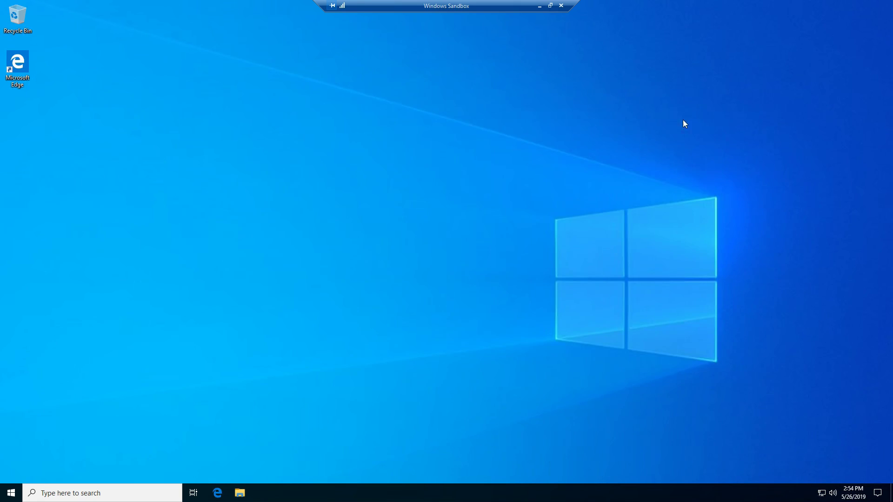
Step: Examine the sandbox's device and Windows specifications in Settings via the OS build info on the Windows Update page, and close Settings
key("super")
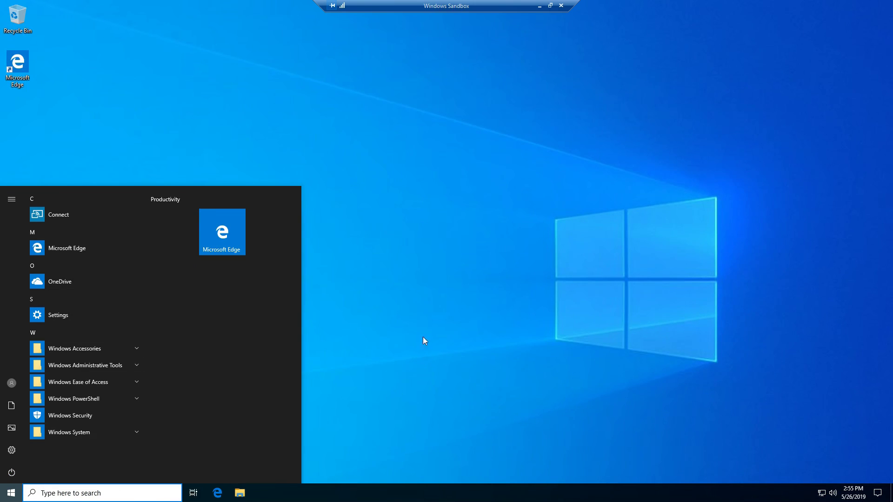
left_click(12, 450)
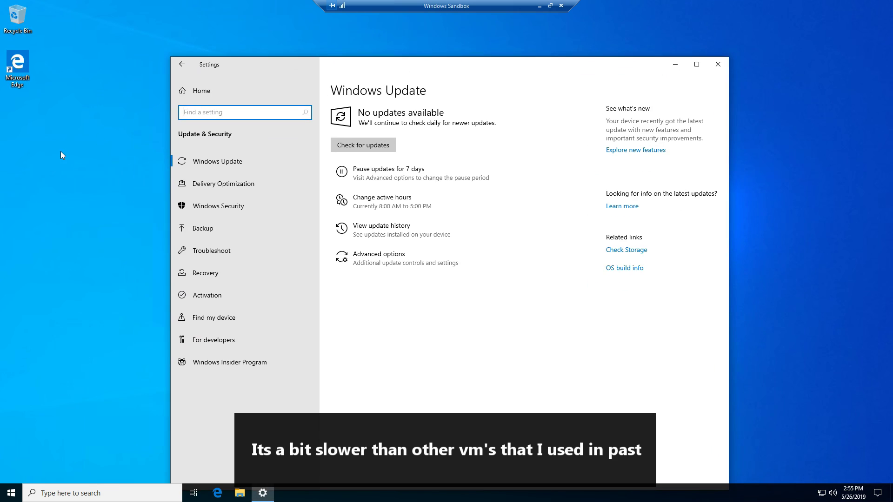
right_click(64, 152)
left_click(96, 180)
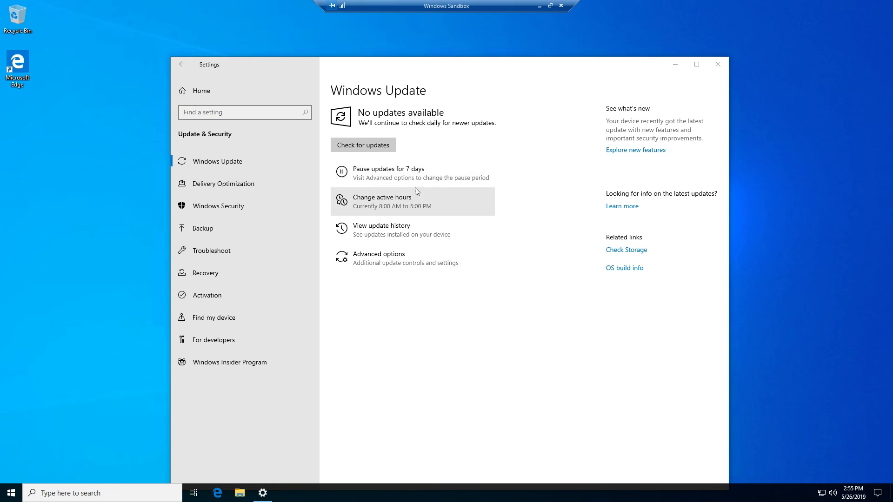
left_click(628, 268)
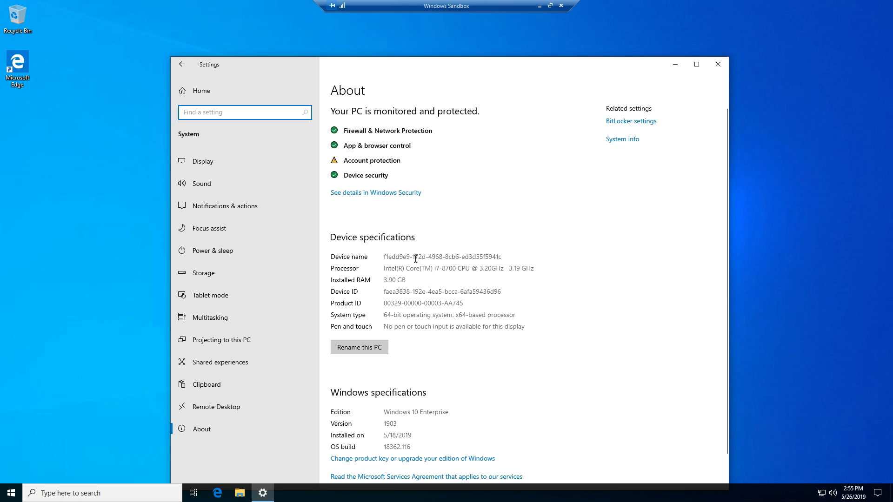
scroll(469, 324, "down", 1)
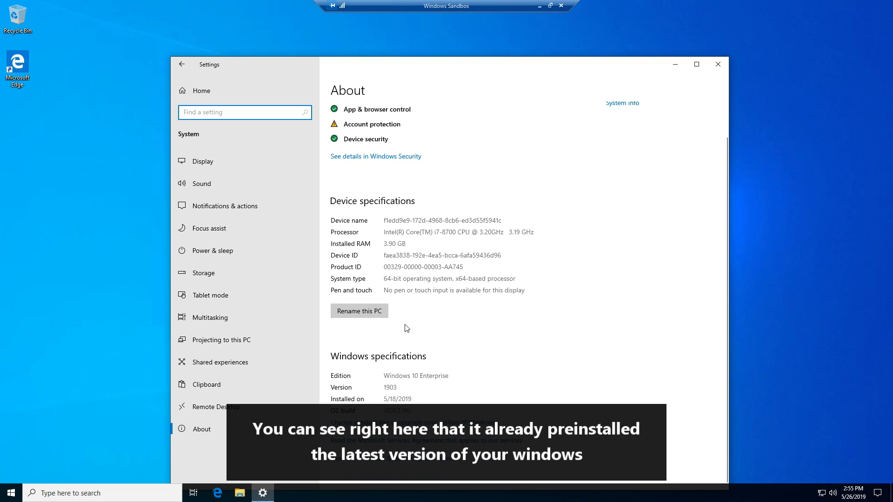
scroll(472, 309, "up", 1)
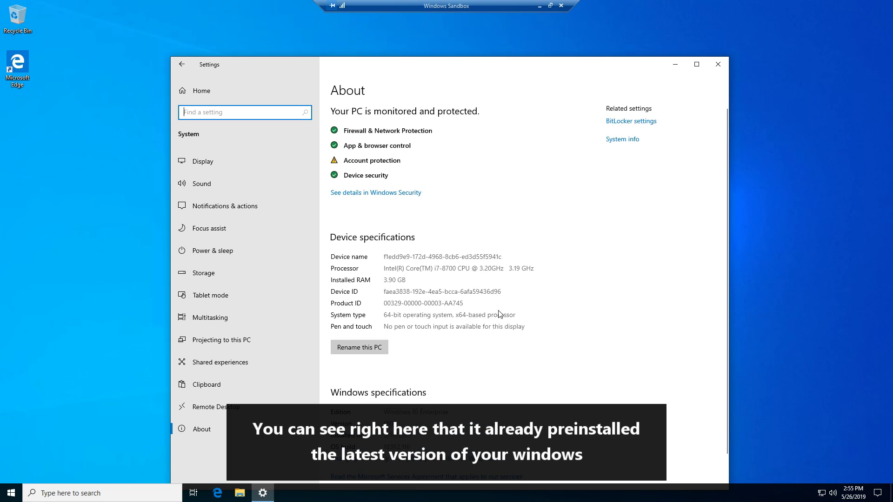
scroll(552, 326, "down", 1)
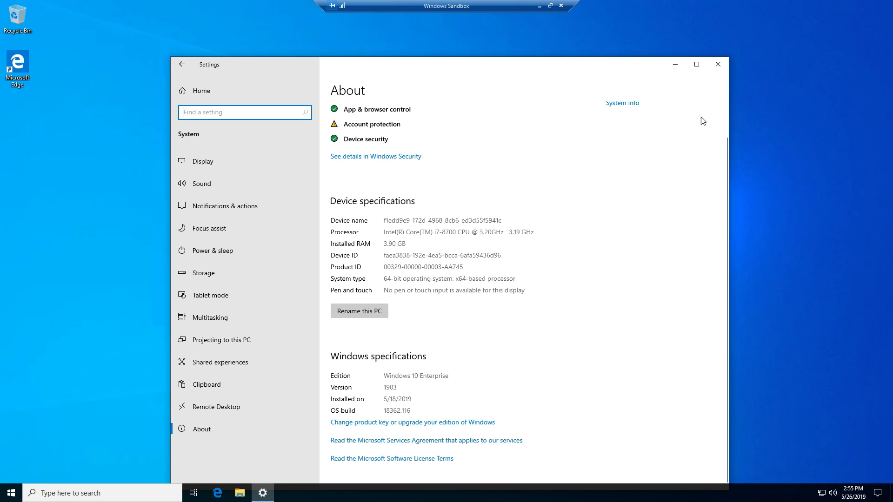
left_click(723, 70)
right_click(366, 133)
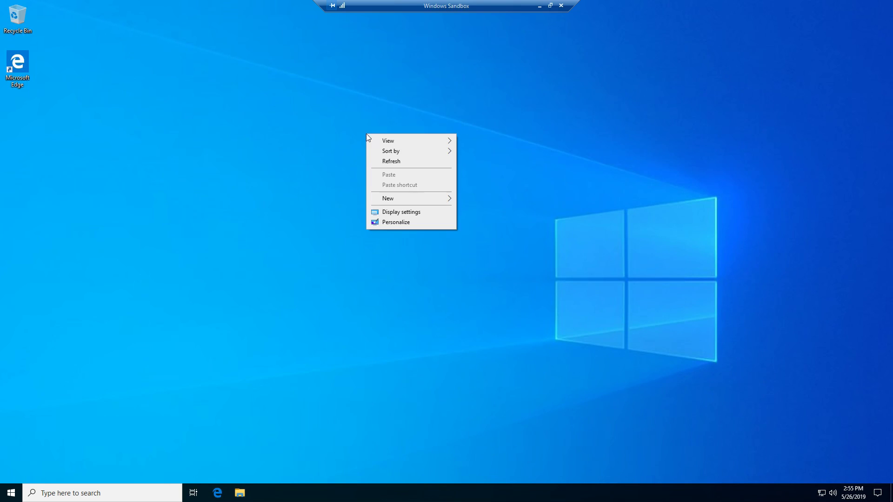
left_click(372, 160)
left_click_drag(373, 161, 158, 377)
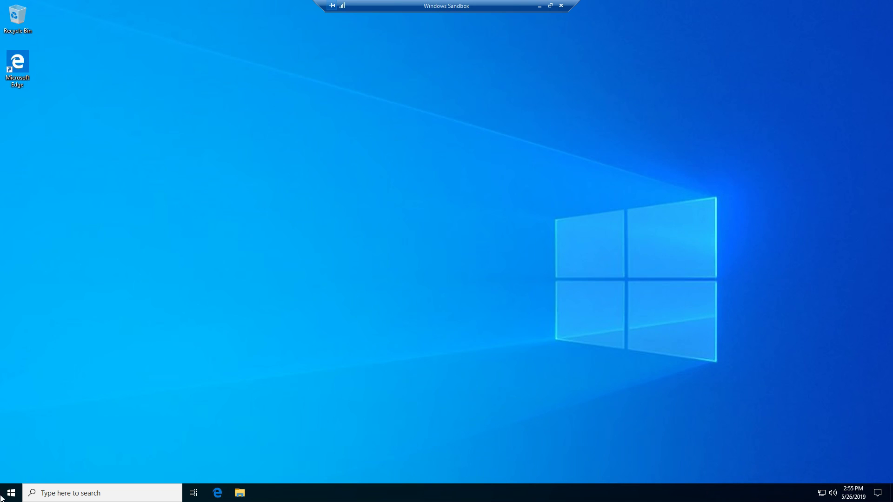
left_click(103, 493)
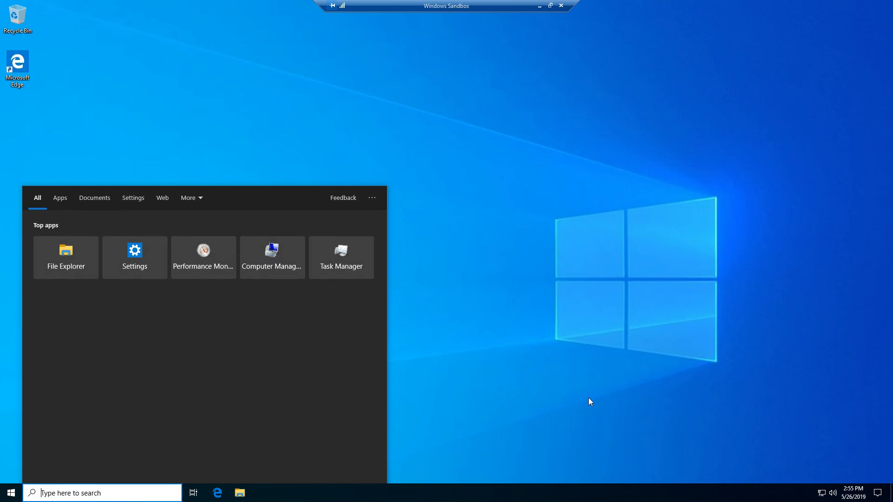
left_click(584, 402)
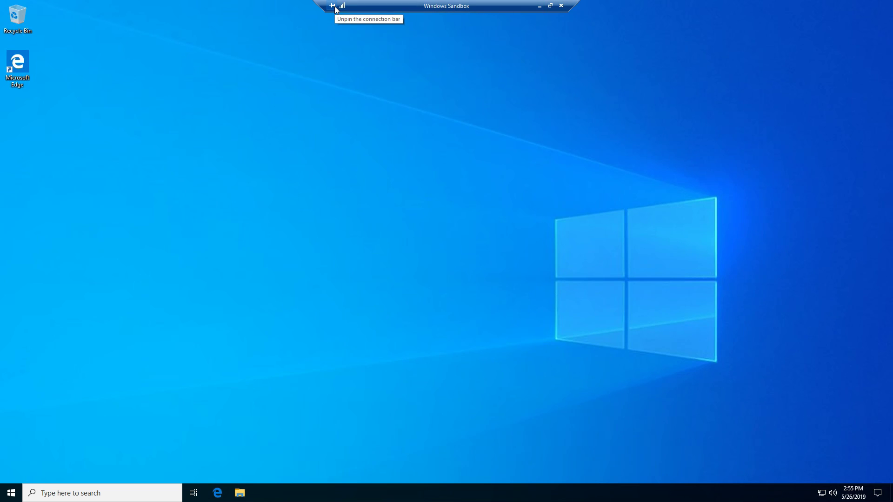
Step: Open Microsoft Edge in the sandbox, view its Start page in a new tab with the welcome prompt dismissed, and close the browser
left_click(218, 493)
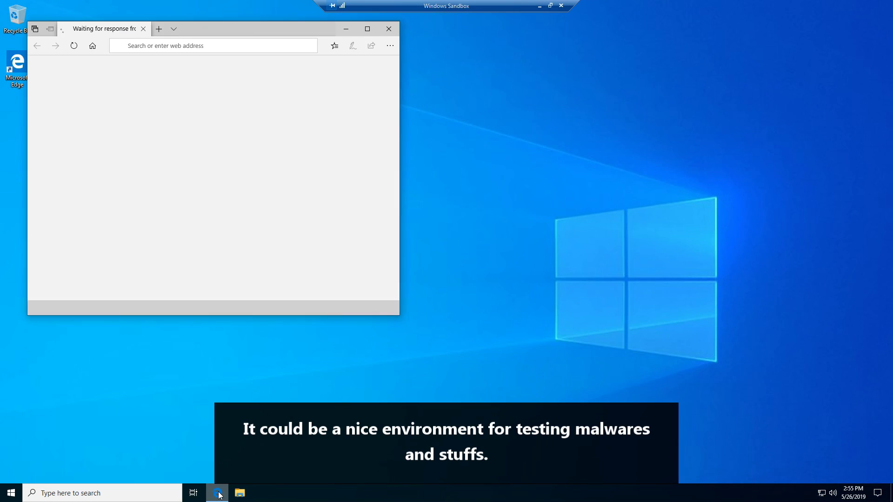
left_click(156, 34)
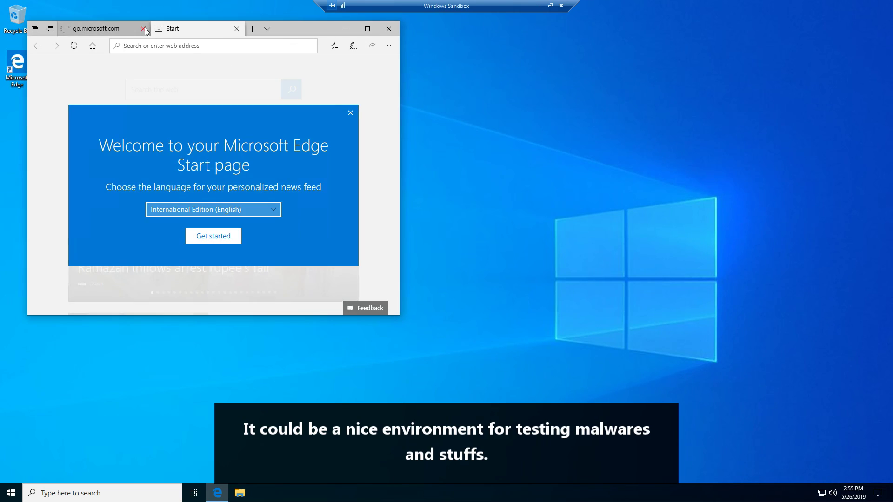
left_click(144, 28)
left_click(351, 113)
left_click_drag(320, 36, 287, 164)
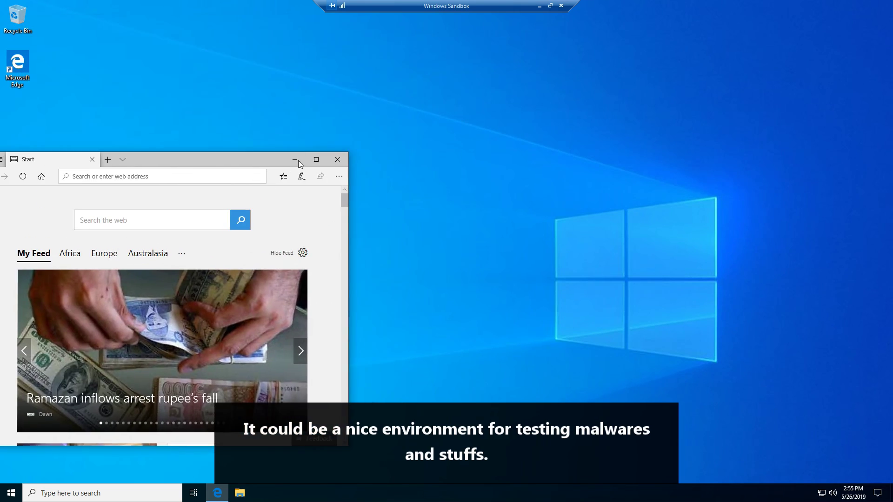
left_click(339, 157)
Step: Create a text document named 1111 on the sandbox desktop and fill its first line with a row of capital A's
right_click(329, 152)
mouse_move(352, 219)
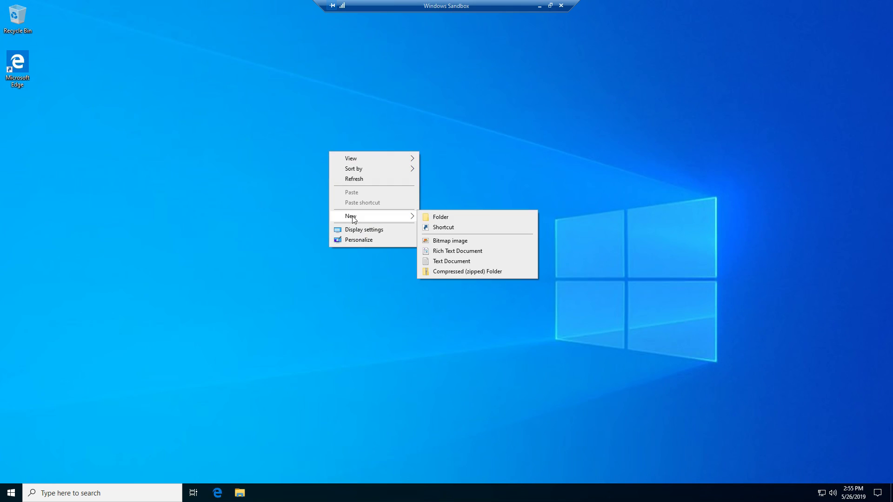
left_click(453, 261)
type("1111")
double_click(330, 160)
type("A")
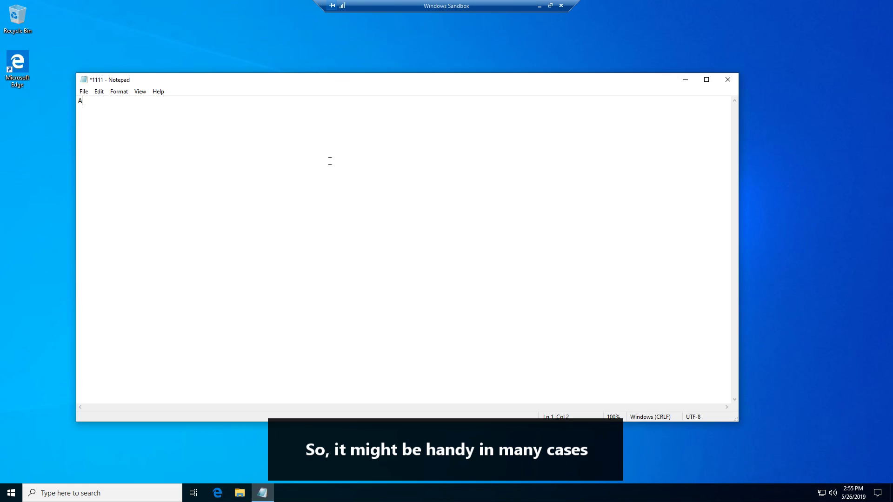
type("AAAAAAAAAAAAAAAAAAAAAAAAAAAA")
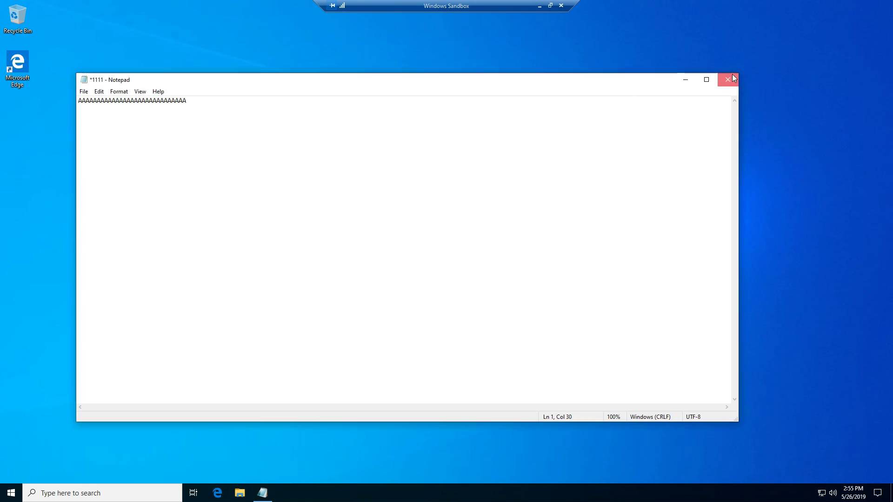
Step: Close the 1111 document and place its desktop icon below the Microsoft Edge shortcut
left_click(728, 80)
left_click(421, 252)
left_click_drag(333, 162, 32, 139)
Step: Disconnect from the sandbox session and decline to submit feedback about the lost connection
left_click(10, 486)
left_click(11, 472)
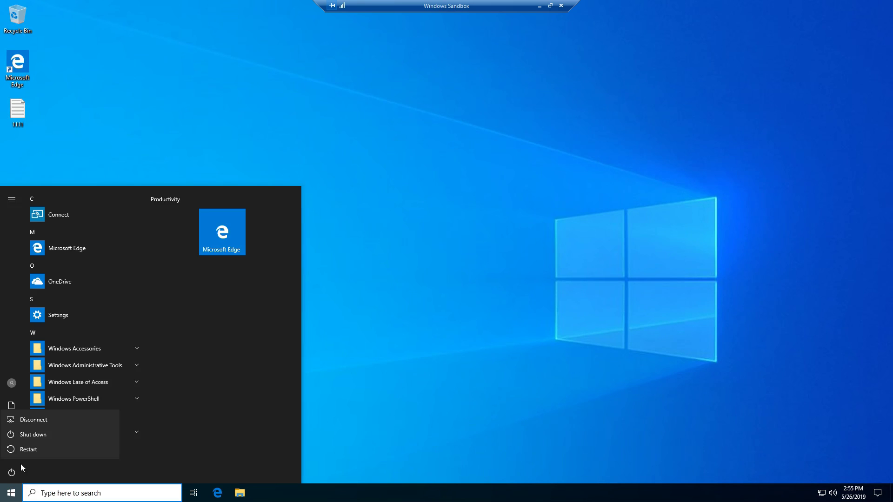
left_click(41, 420)
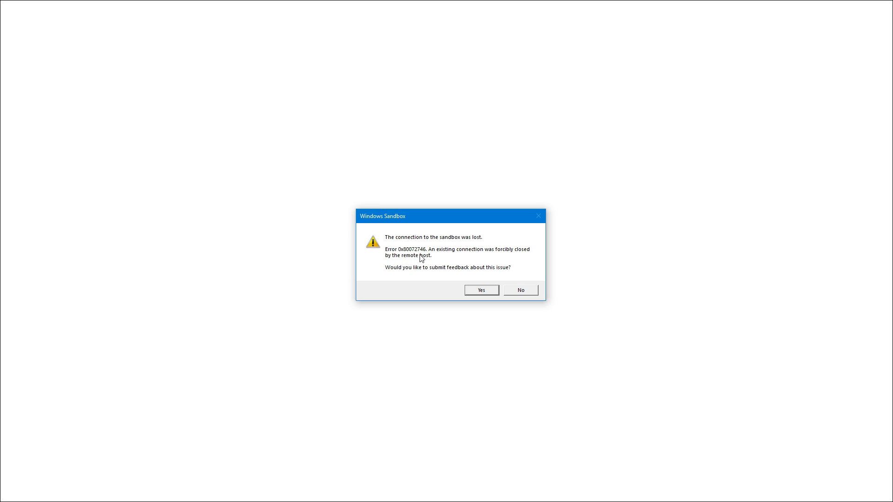
left_click(512, 292)
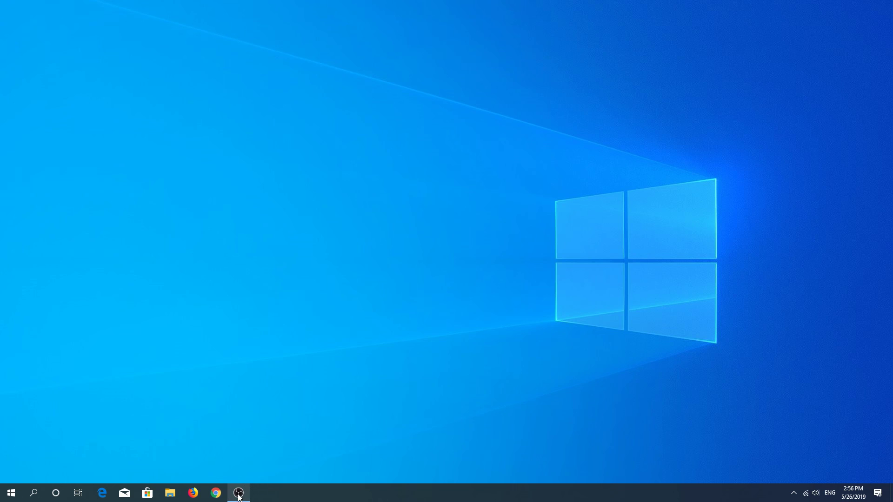
Step: Search for SAND and launch Windows Sandbox again
left_click(10, 492)
type("SAND")
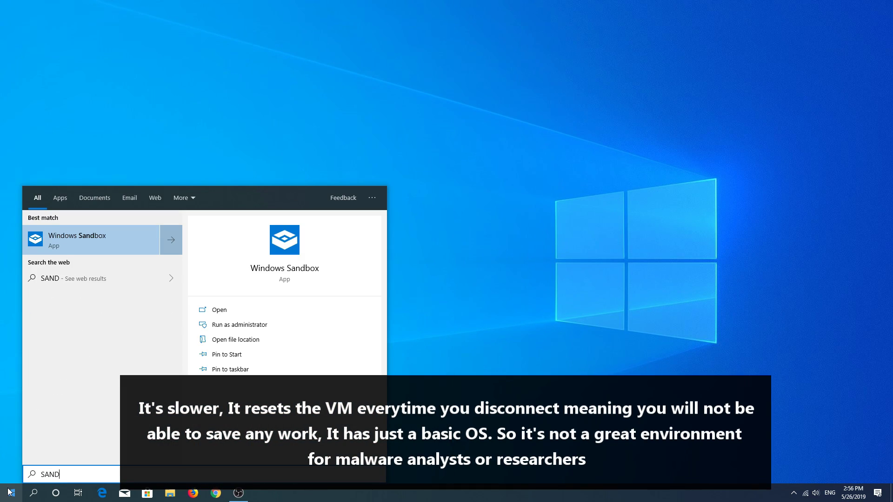
key("Return")
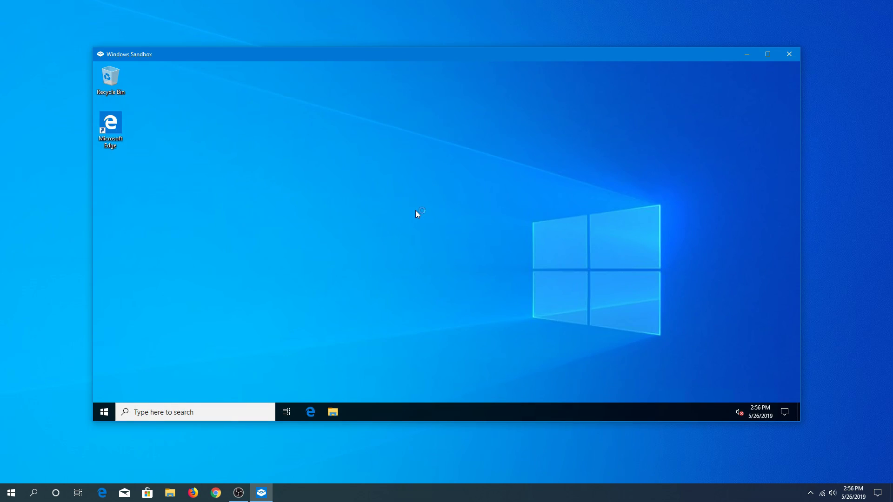
left_click_drag(379, 251, 104, 155)
right_click(217, 156)
left_click(229, 181)
mouse_move(160, 94)
left_mouse_down()
mouse_move(106, 255)
mouse_move(209, 335)
left_mouse_up()
mouse_move(381, 305)
left_mouse_down()
mouse_move(308, 217)
mouse_move(163, 127)
left_mouse_up()
left_click_drag(123, 200, 379, 349)
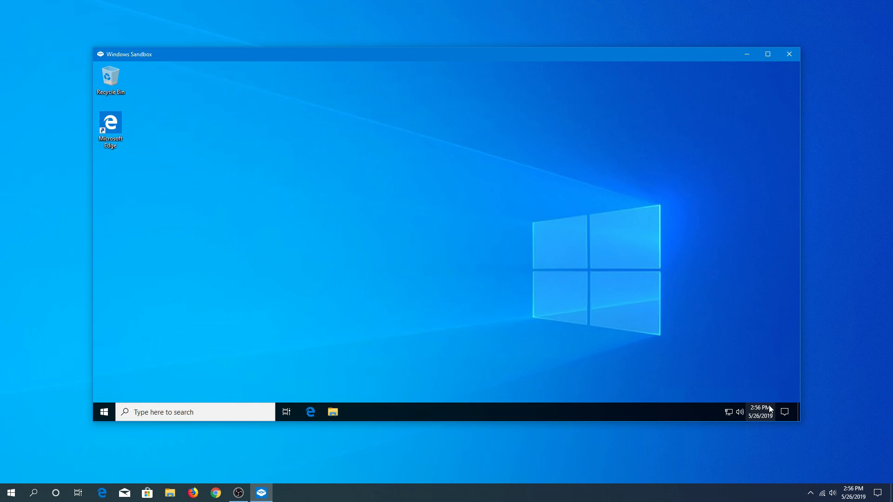
left_click_drag(493, 231, 566, 244)
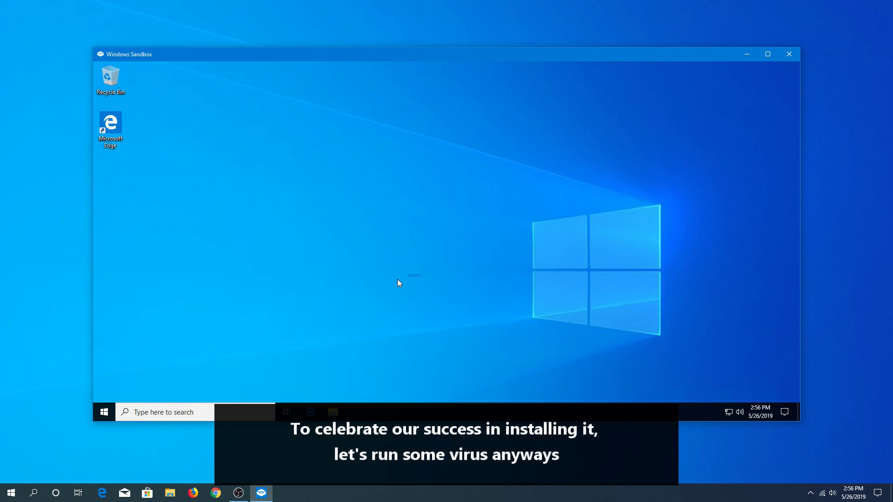
right_click(481, 211)
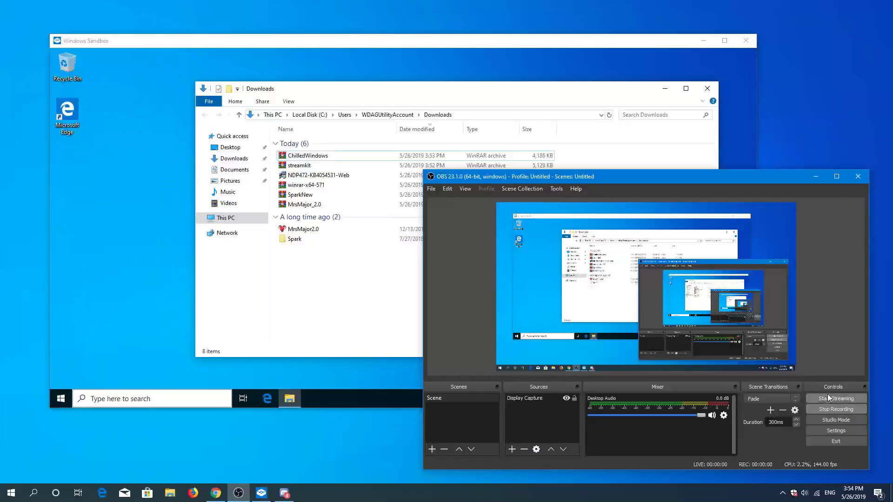
Step: Minimize the OBS window and try to run MrsMajor2.0 from the sandbox's Downloads folder
left_click(815, 181)
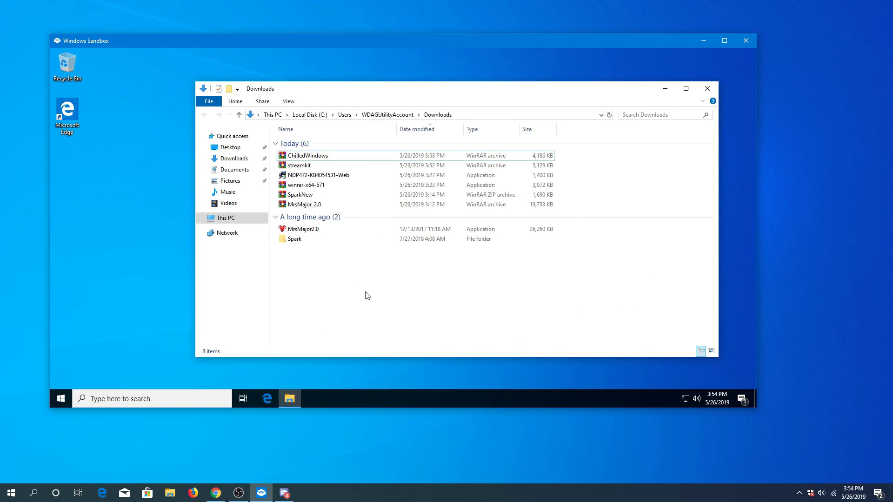
double_click(295, 227)
left_click(473, 272)
Step: Try to run the Spark application from the Spark folder in Downloads and dismiss the .NET Framework installation prompt
left_click(328, 242)
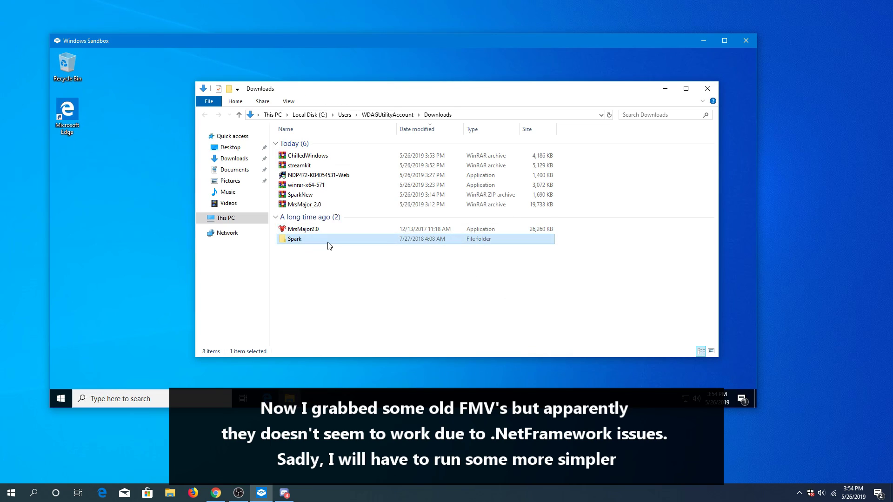
double_click(328, 242)
double_click(294, 163)
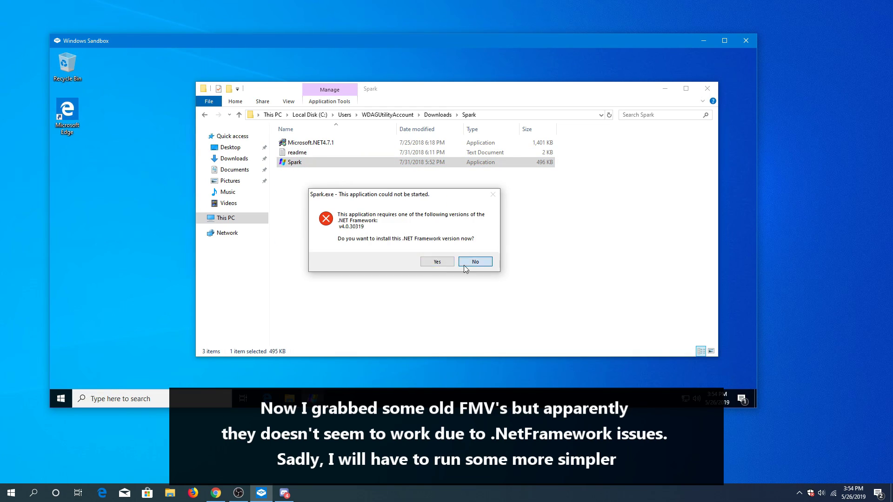
key("Escape")
Step: Try to run the Microsoft.NET4.7.1 installer in the Spark folder, close it, and return to Downloads
double_click(310, 143)
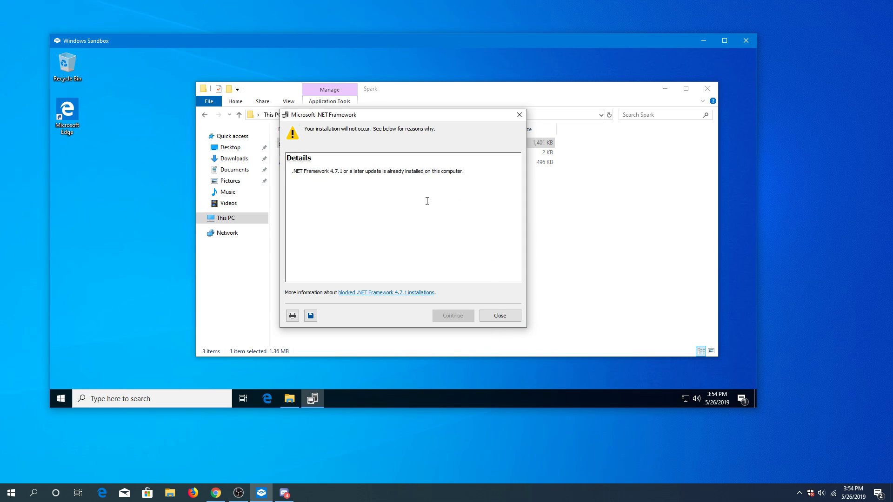
left_click(498, 320)
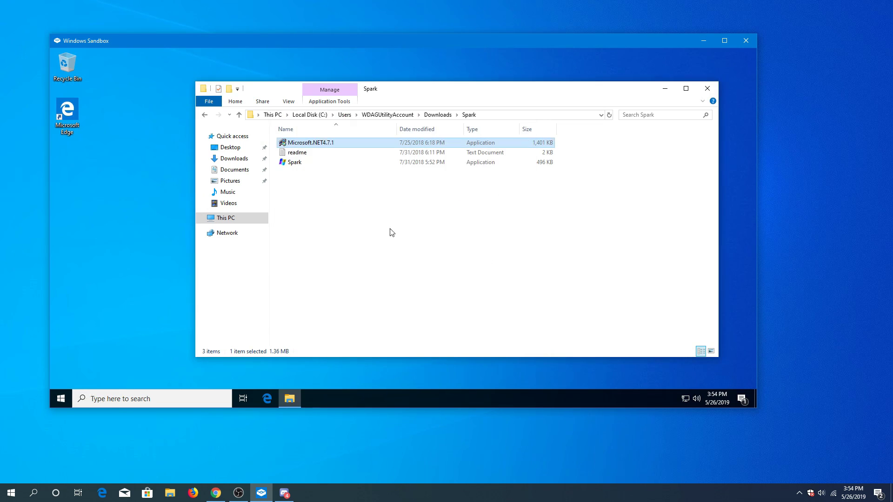
key("BackSpace")
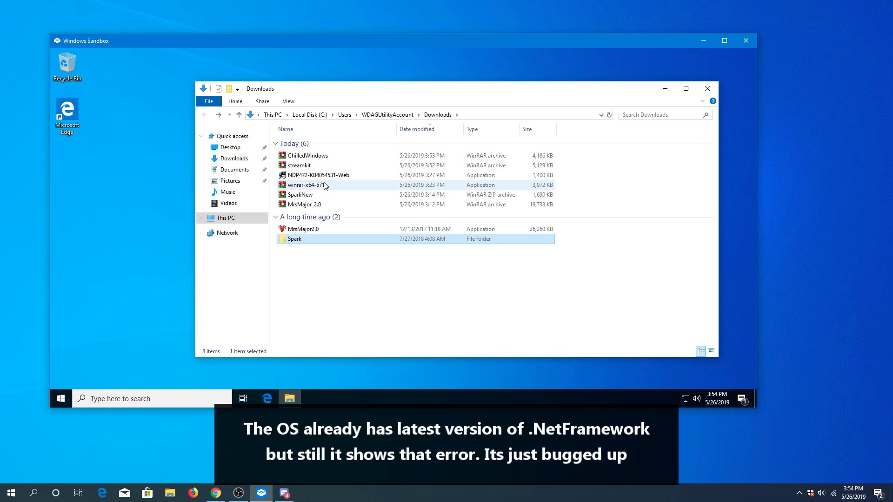
Step: Extract the StreamKit folder and the ChilledWindows application from their archives in Downloads to the sandbox desktop
left_click(300, 156)
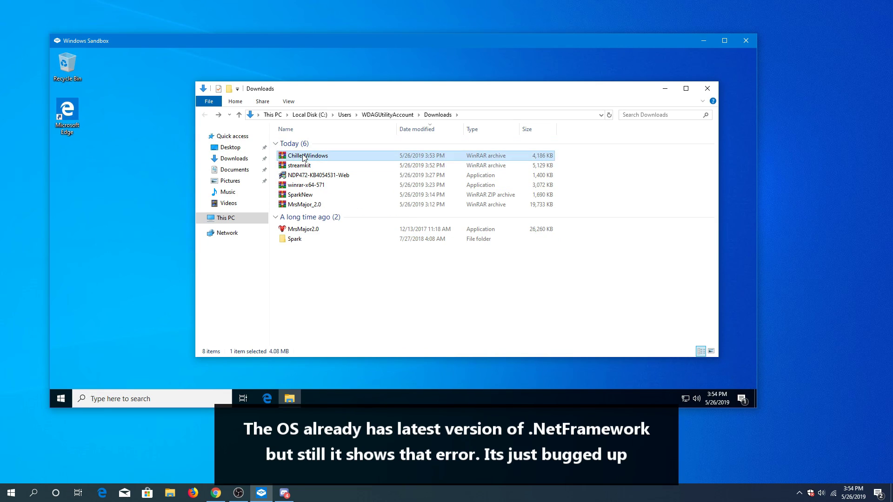
double_click(306, 165)
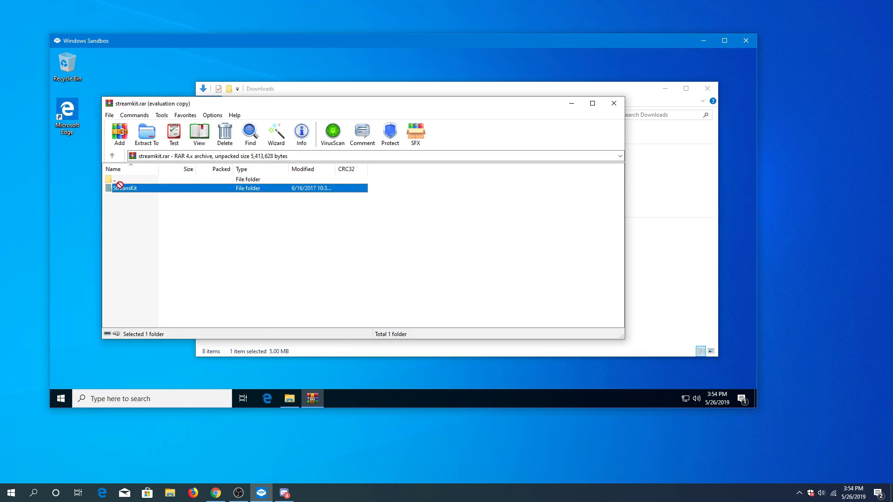
left_click(614, 103)
double_click(255, 156)
left_click_drag(127, 190, 73, 196)
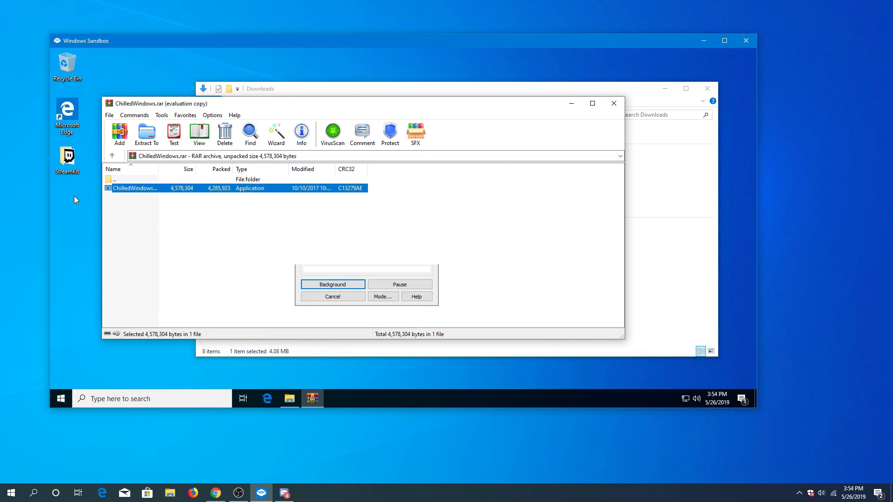
Step: Close the archive and Downloads windows and maximize the sandbox to full screen
left_click(614, 103)
left_click(709, 92)
right_click(277, 121)
left_click(297, 150)
double_click(263, 38)
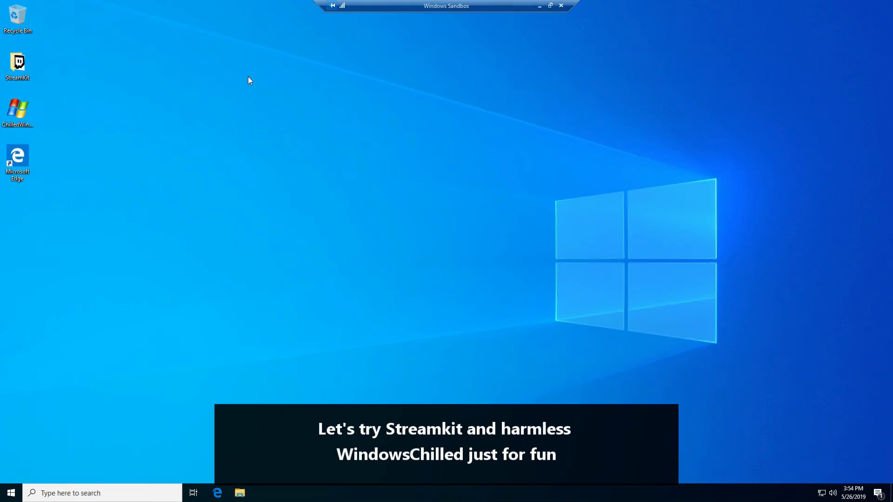
Step: Run the StreamKit application from the StreamKit desktop folder and minimize the folder window
double_click(23, 70)
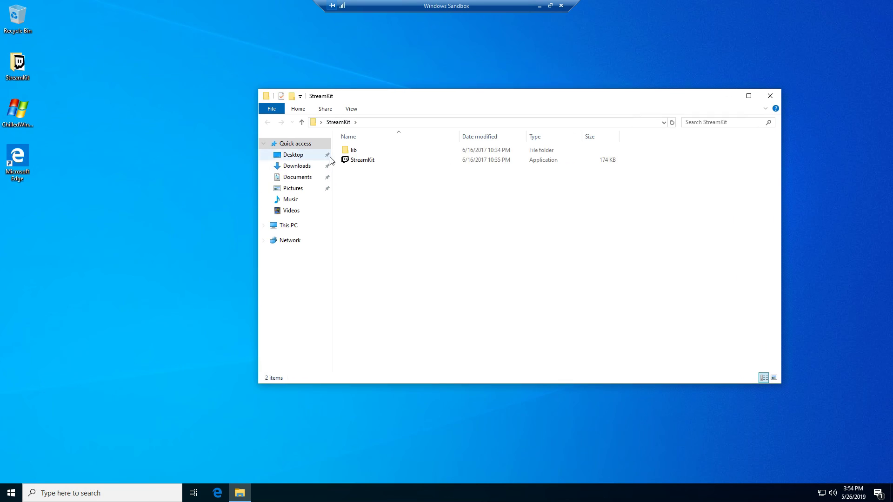
double_click(361, 160)
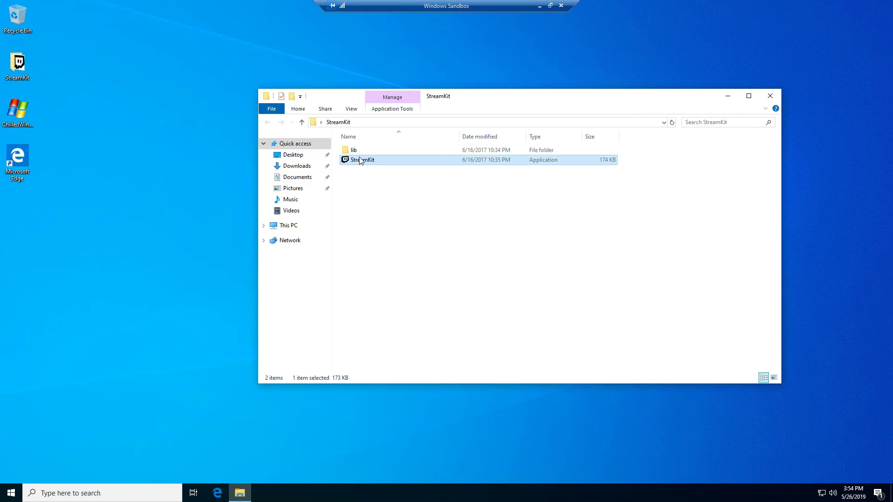
right_click(556, 161)
left_click(587, 177)
left_click(727, 96)
right_click(236, 120)
left_click(251, 148)
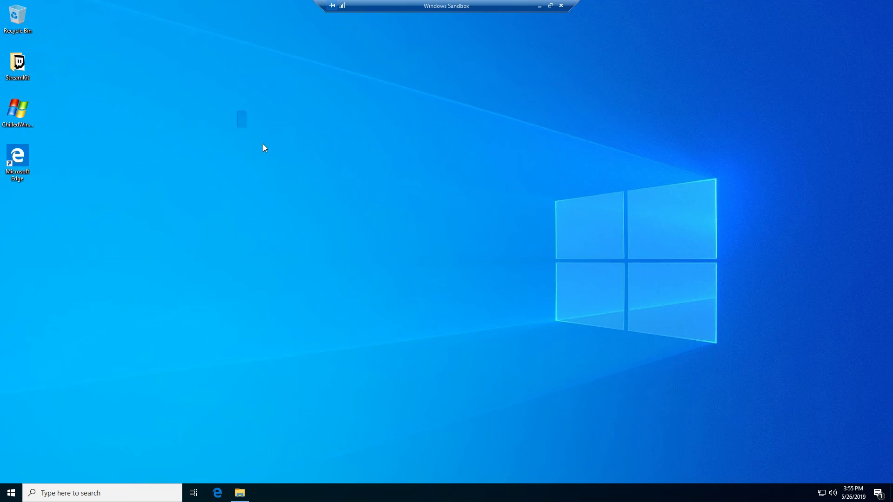
left_click_drag(430, 219, 745, 361)
mouse_move(766, 372)
left_mouse_down()
mouse_move(427, 248)
mouse_move(363, 212)
left_mouse_up()
left_click_drag(166, 82, 521, 275)
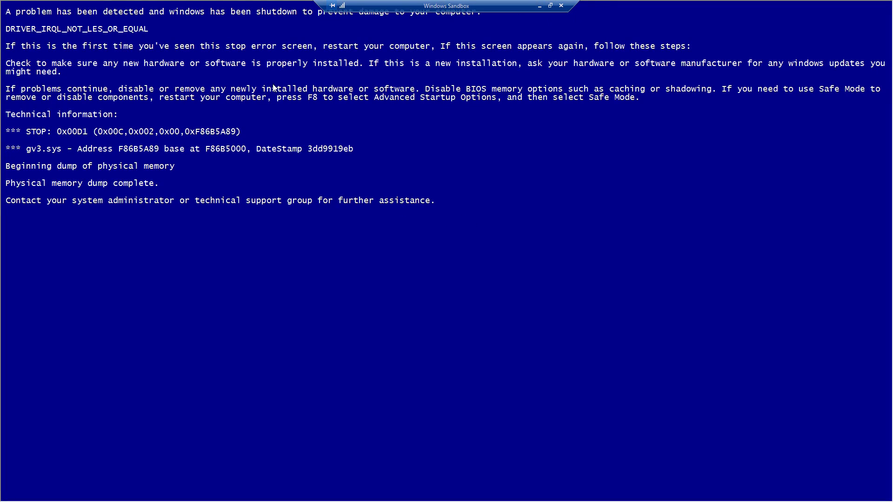
Step: Try to dismiss the missing keymgr.dll error message and restore the sandbox from full screen to a window
left_click(496, 280)
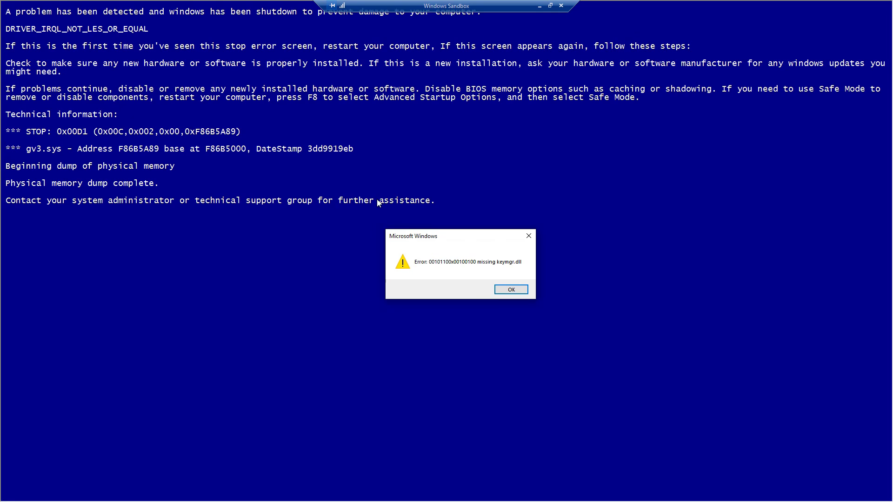
left_click(500, 288)
left_click(515, 295)
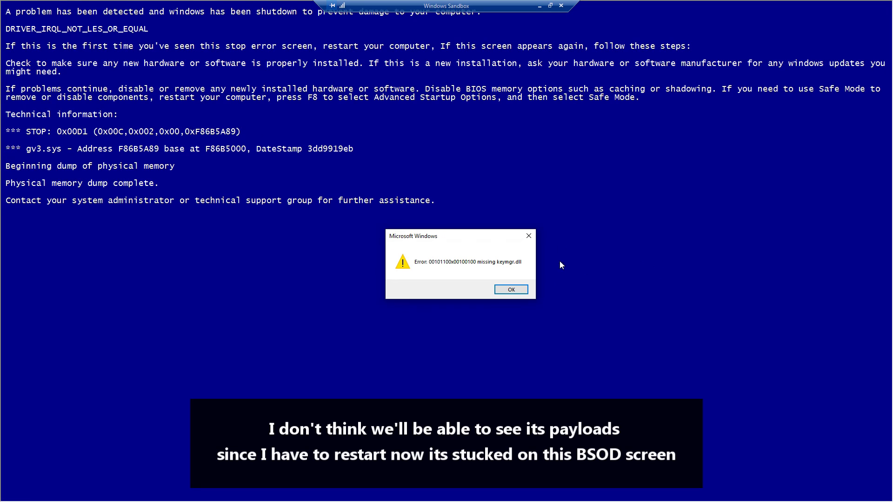
left_click(531, 240)
left_click(550, 6)
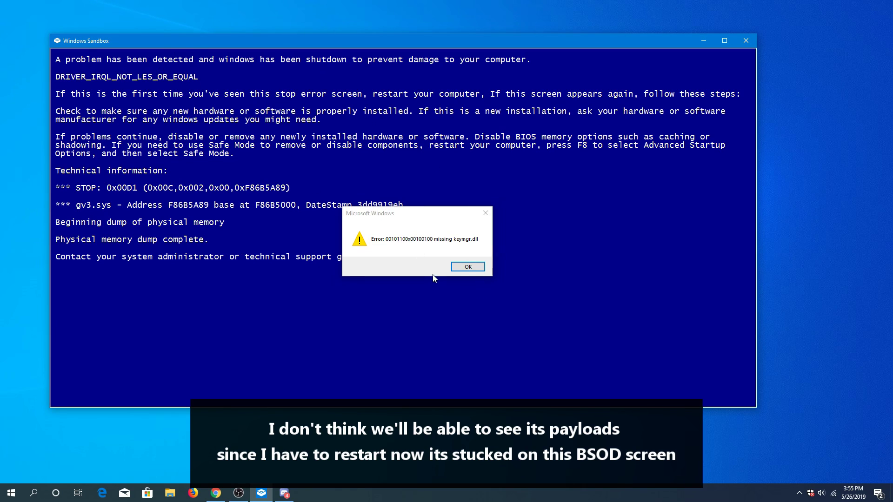
left_click(468, 267)
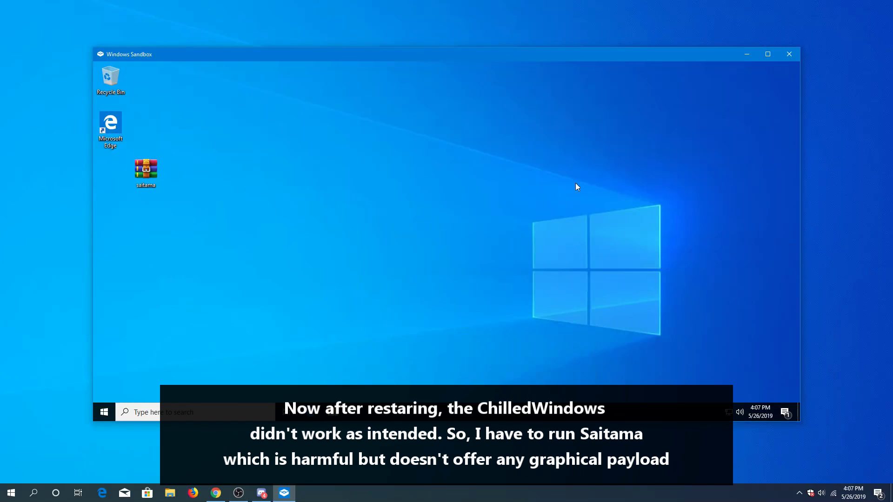
Step: Place the saitama archive below the Microsoft Edge shortcut on the sandbox desktop and extract its contents there
right_click(289, 183)
left_click(303, 209)
right_click(127, 168)
right_click(108, 174)
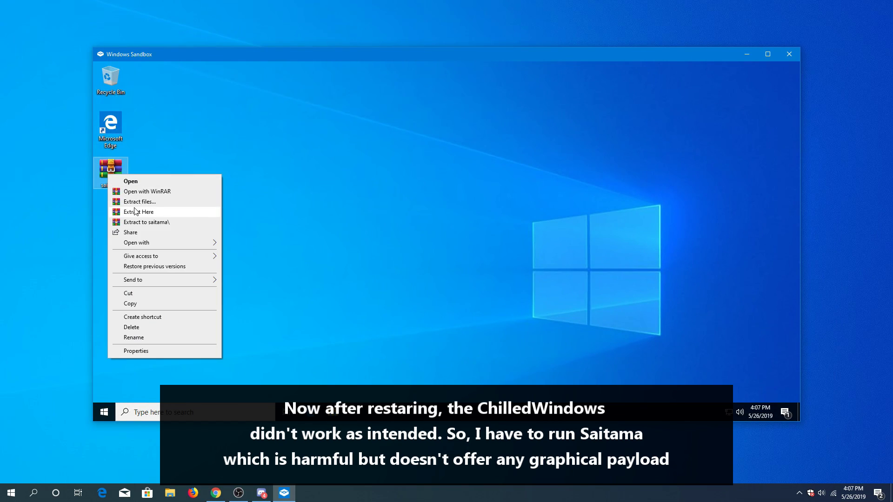
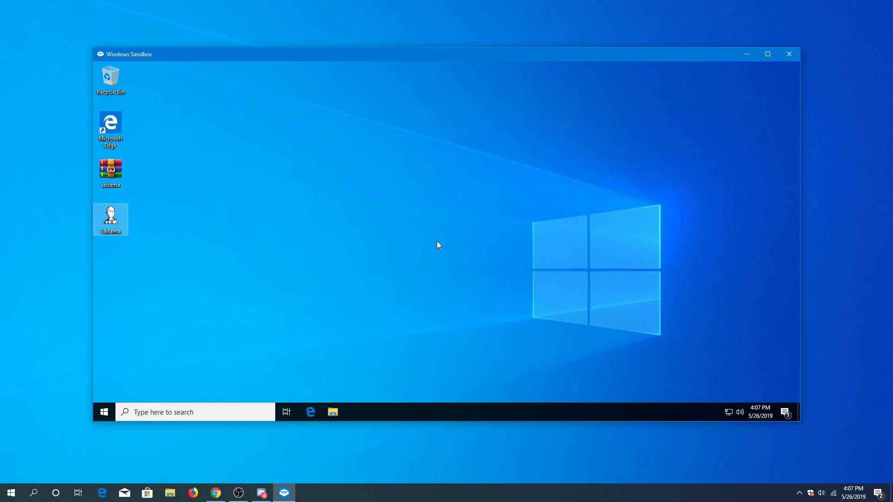
Step: Maximize the sandbox window to full screen
right_click(319, 196)
left_click(329, 224)
left_click_drag(275, 156, 370, 241)
right_click(311, 149)
left_click(327, 176)
double_click(325, 55)
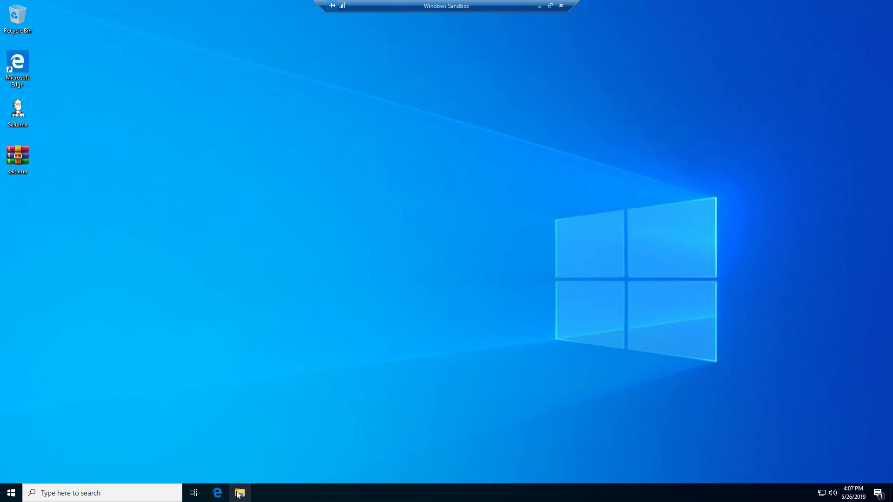
Step: View This PC in the sandbox's File Explorer and minimize the window
left_click(237, 494)
left_click(209, 234)
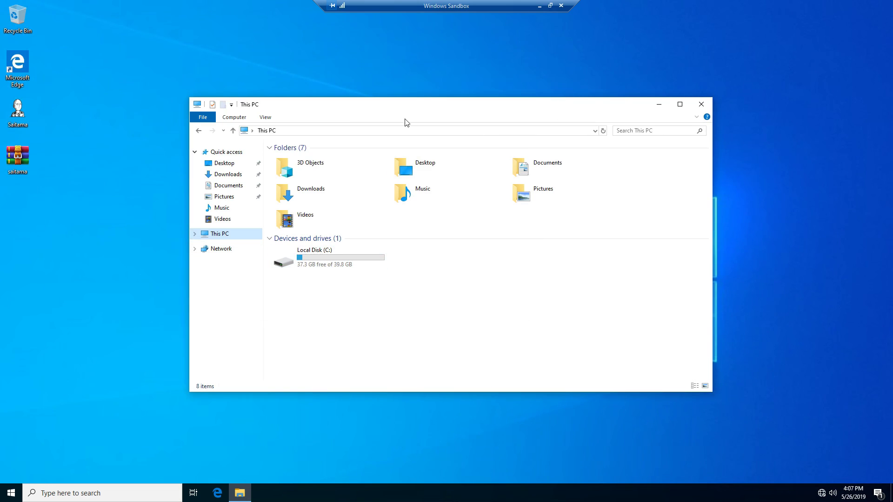
left_click(659, 104)
Step: Try to launch Microsoft Edge from the sandbox's suggested top apps
left_click(70, 493)
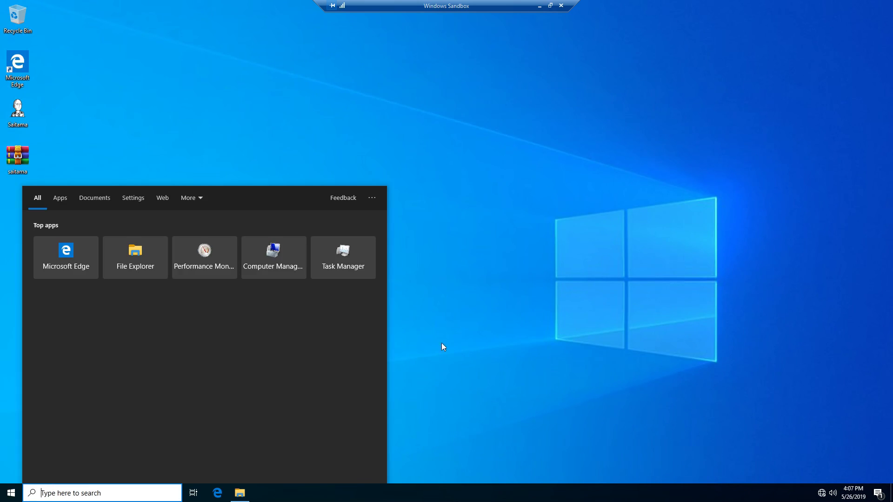
left_click(48, 259)
left_click(388, 29)
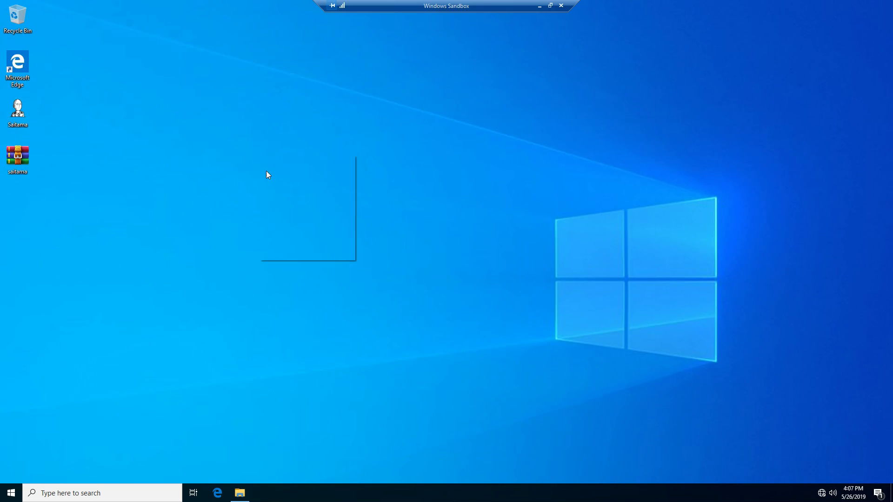
left_click_drag(159, 114, 673, 434)
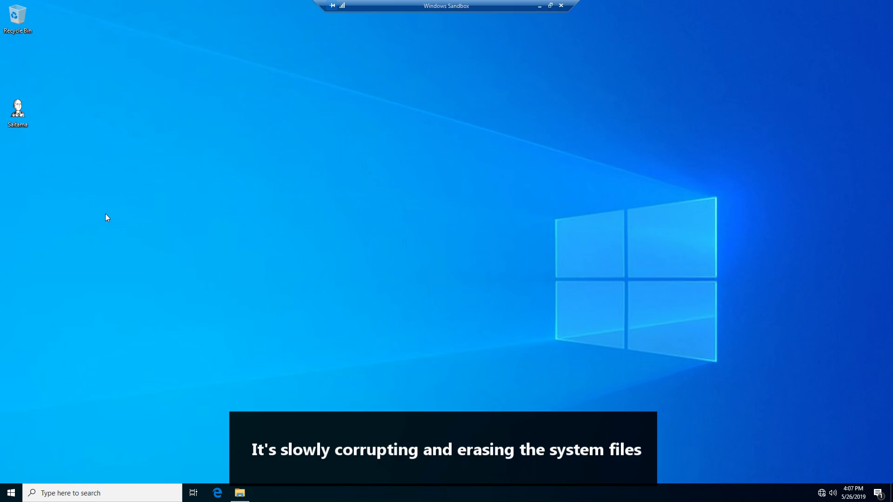
Step: Bring back the This PC window, switch the sandbox to windowed mode, and return it to full screen
left_click(240, 493)
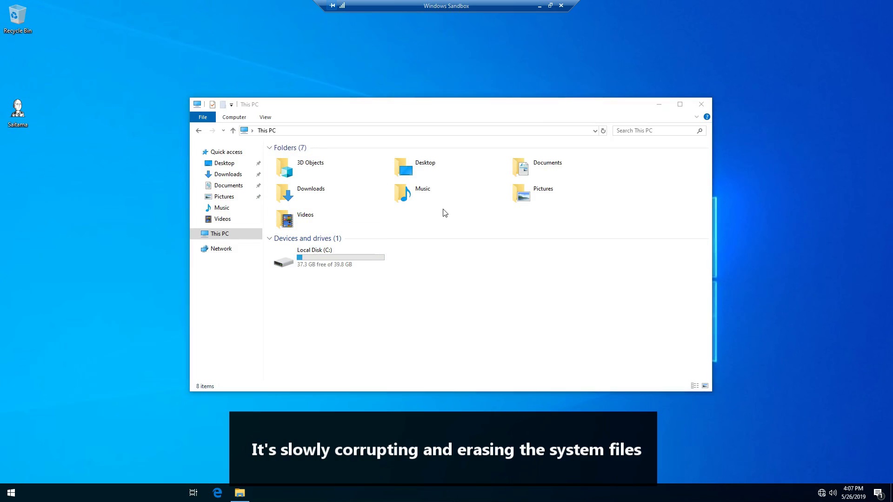
left_click(550, 5)
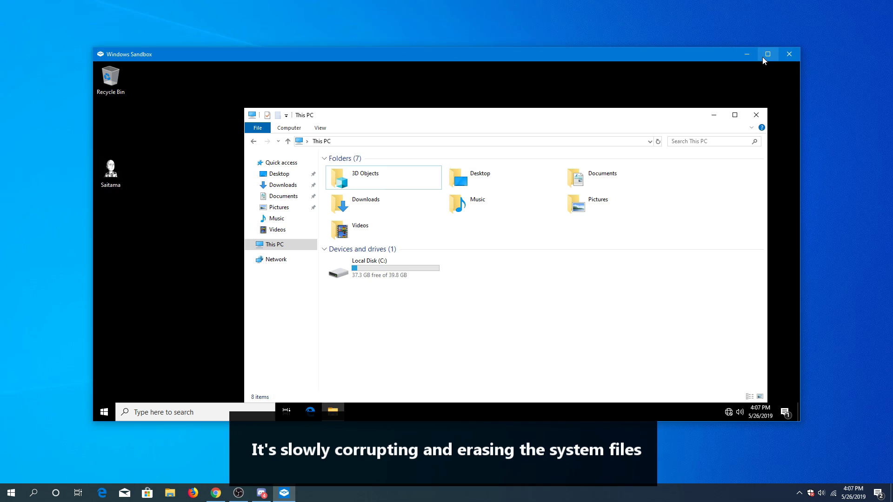
left_click(763, 56)
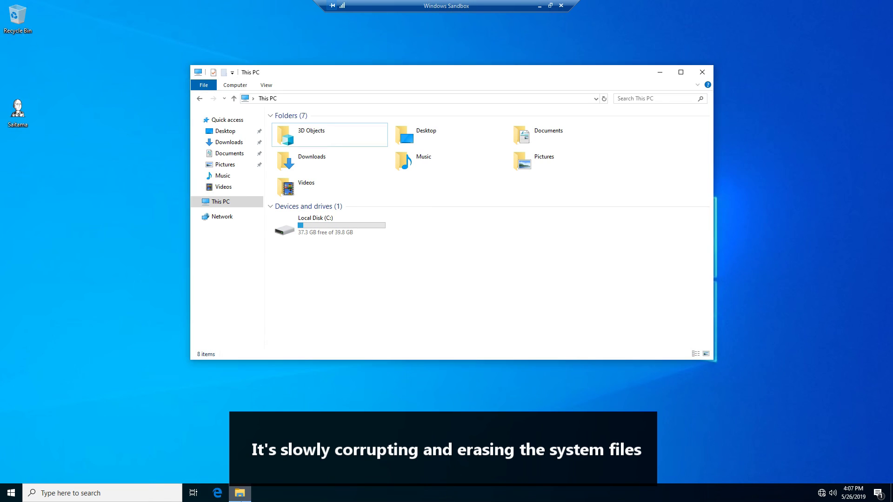
Step: Try to launch Microsoft Edge and look through the Windows Accessories, Administrative Tools, Ease of Access, PowerShell and System app folders
left_click(218, 493)
key("super")
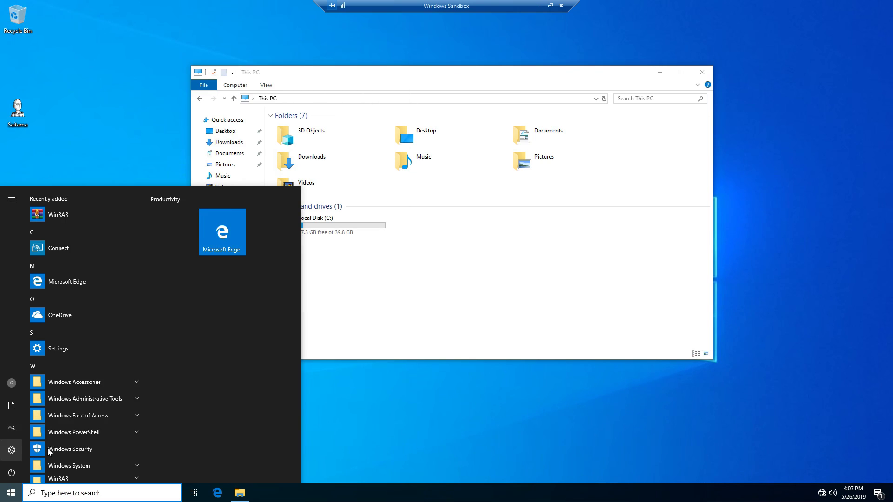
left_click(73, 382)
scroll(68, 415, "down", 5)
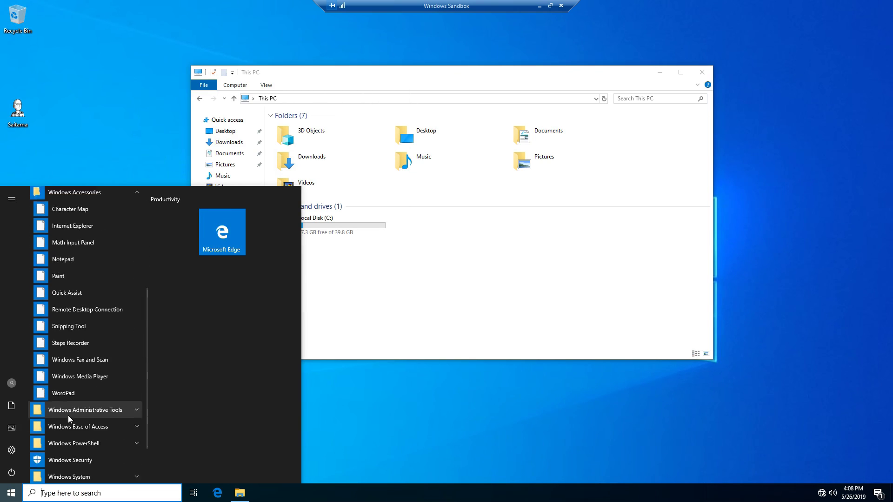
left_click(64, 367)
left_click(68, 384)
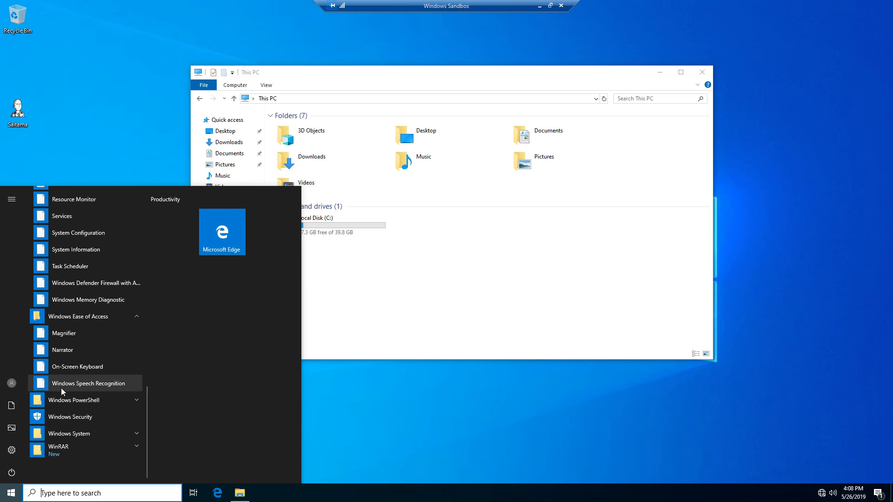
left_click(59, 397)
left_click(53, 435)
scroll(70, 442, "up", 15)
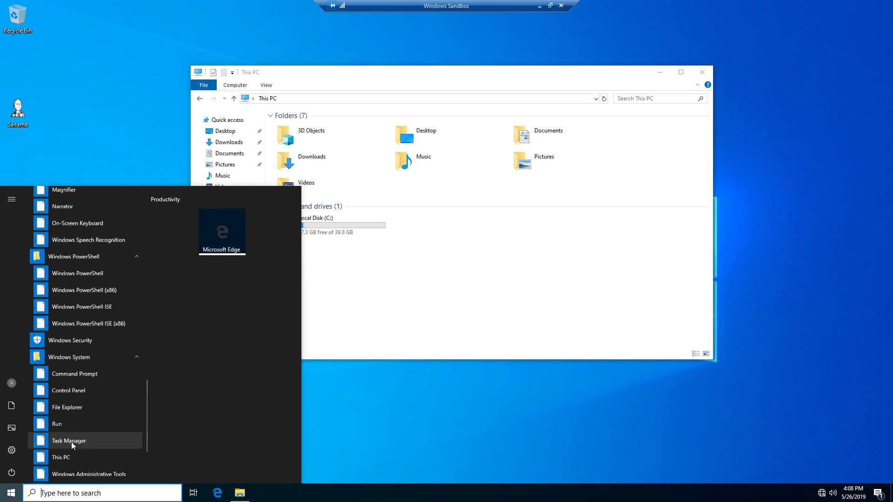
left_click(45, 214)
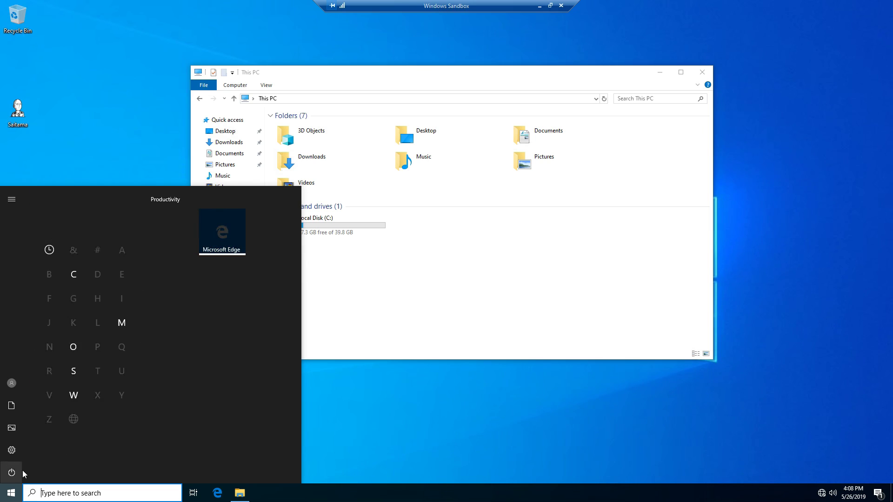
Step: Open Windows Settings in the sandbox, check the account options, and close Settings
left_click(12, 451)
left_click(11, 493)
left_click(11, 383)
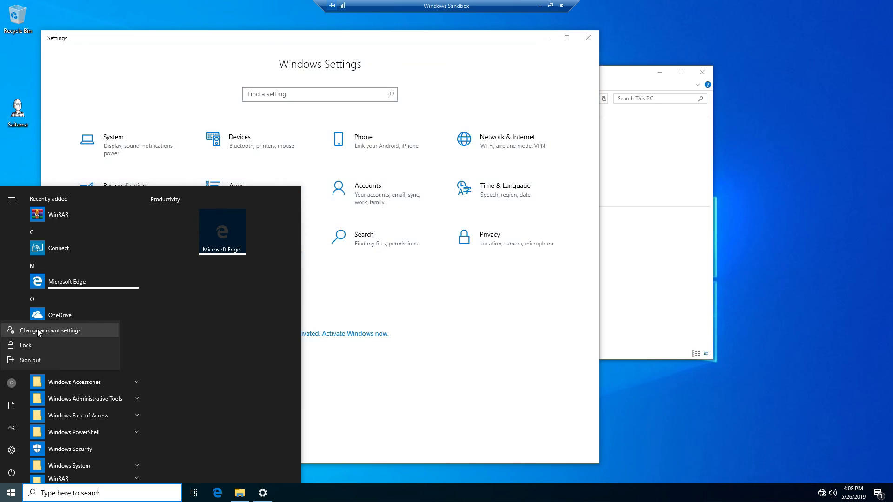
key("Escape")
left_click(494, 240)
left_click(588, 38)
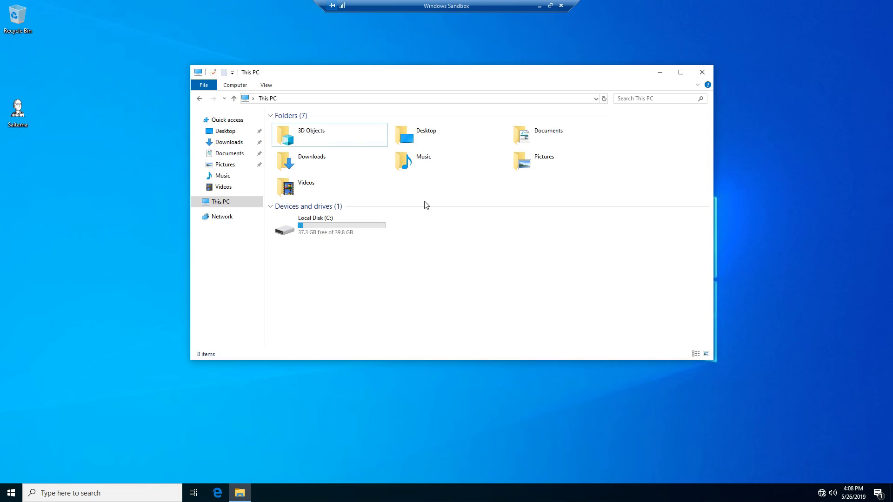
Step: Browse to C:\Windows\System32 in File Explorer and look through the system files
double_click(325, 228)
double_click(294, 166)
scroll(385, 267, "down", 20)
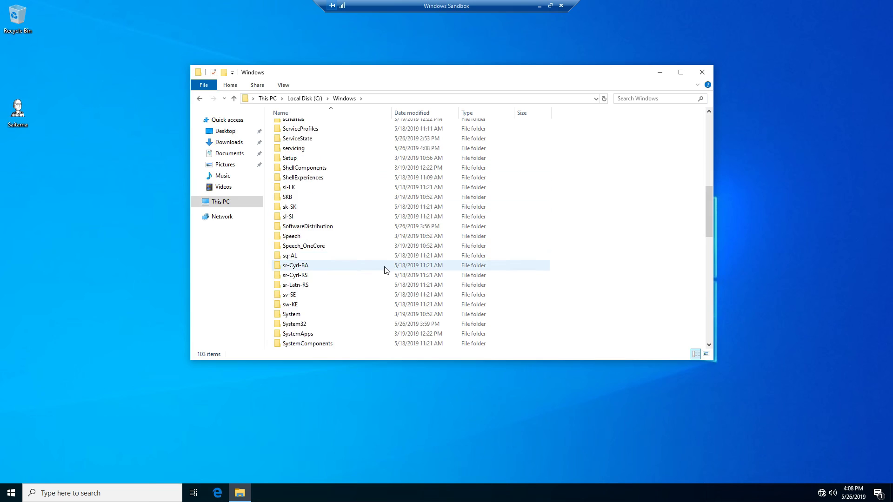
scroll(367, 261, "up", 7)
scroll(361, 252, "up", 7)
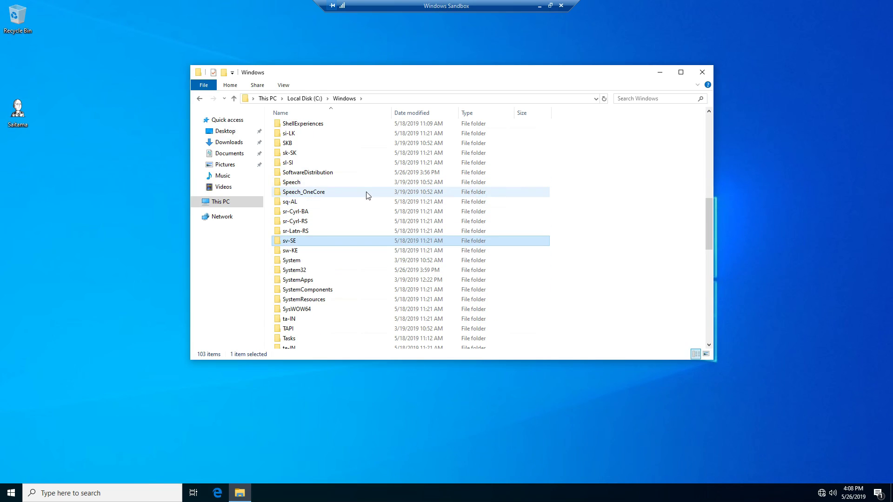
double_click(326, 261)
left_click_drag(708, 124, 709, 320)
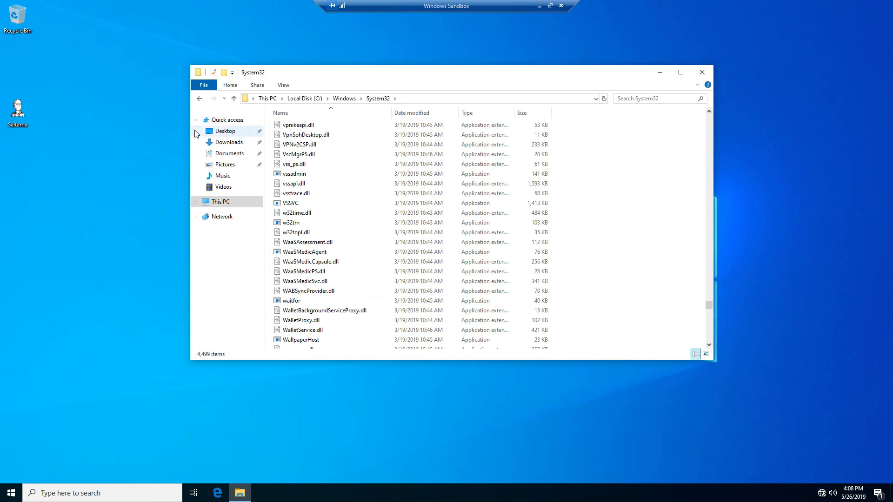
Step: Browse Local Disk (C:) again from This PC and close the File Explorer window
left_click(221, 204)
left_click(319, 165)
double_click(321, 226)
double_click(307, 147)
left_click(329, 166)
left_click(200, 99)
left_click(703, 72)
right_click(293, 121)
left_click(316, 149)
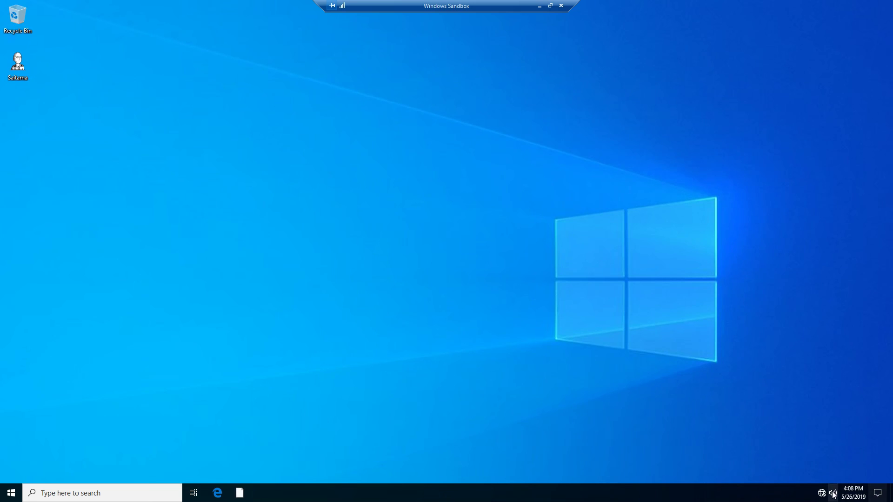
Step: Try to launch the Connect app and open Windows Settings
key("super")
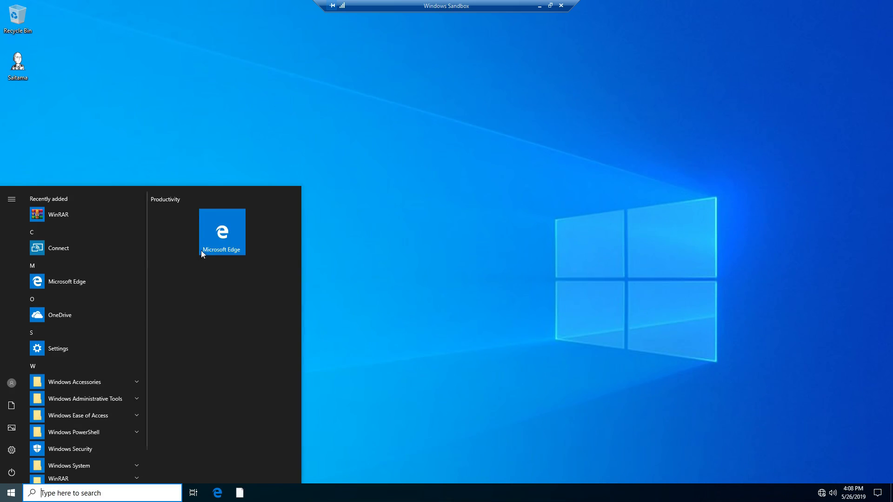
left_click(52, 249)
key("super")
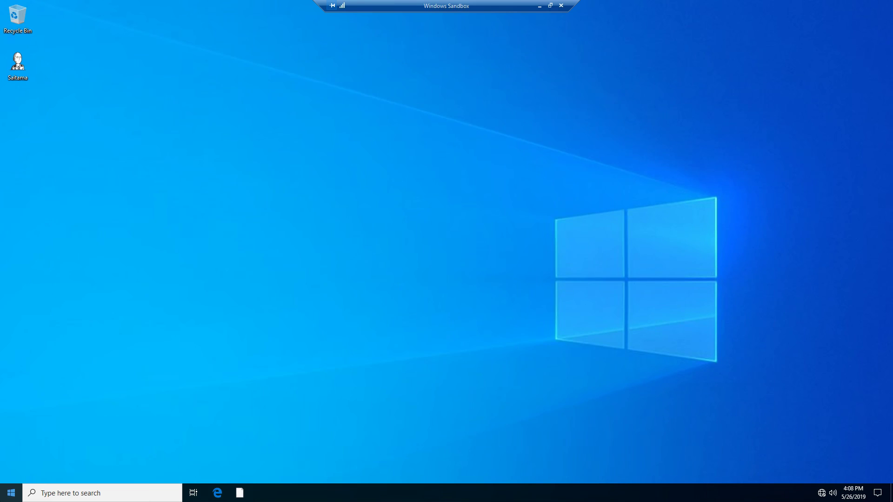
left_click(53, 351)
Step: Try to open the Documents folder, dismiss the location error, and close Settings
key("super")
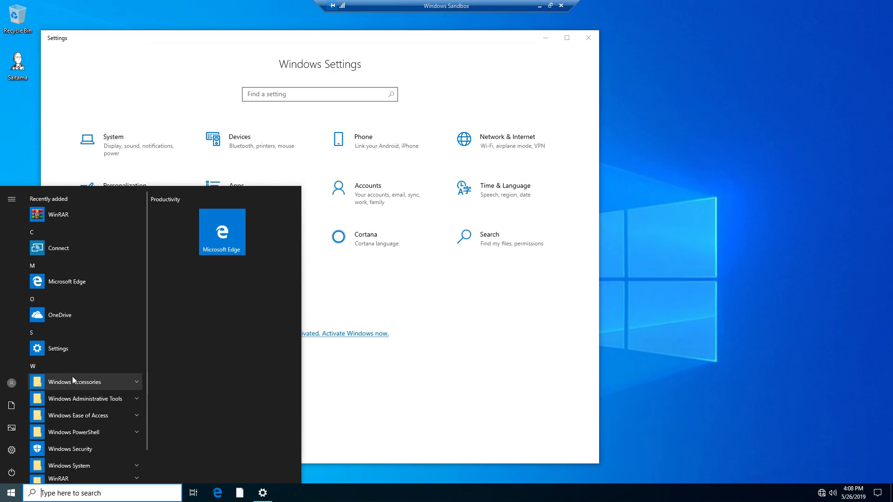
left_click(12, 405)
left_click(551, 253)
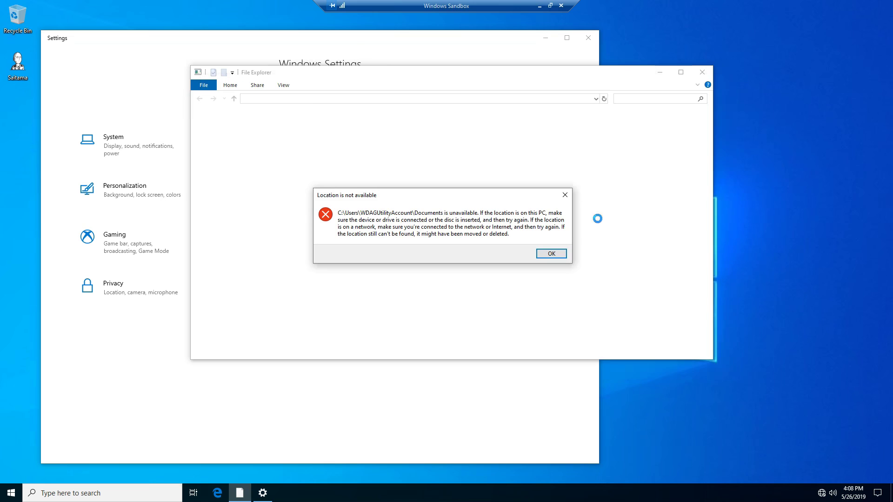
left_click(552, 253)
left_click(588, 38)
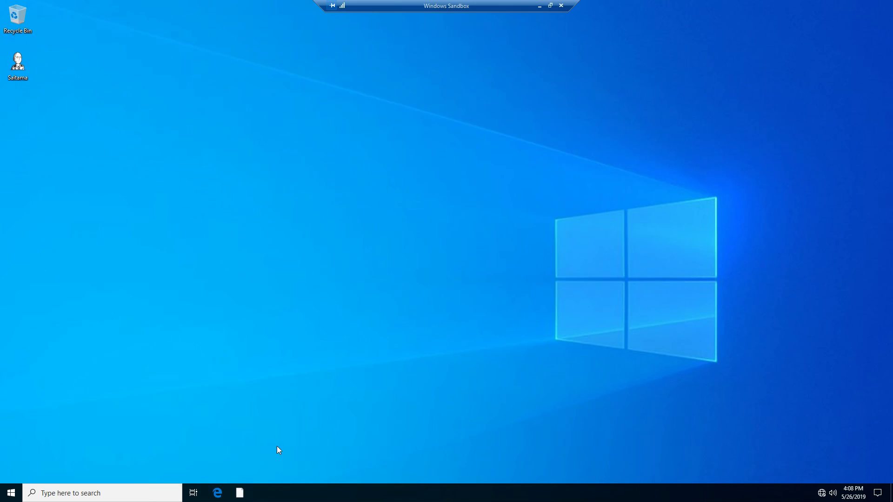
Step: Try to launch File Explorer from the suggested top apps in search
left_click(61, 493)
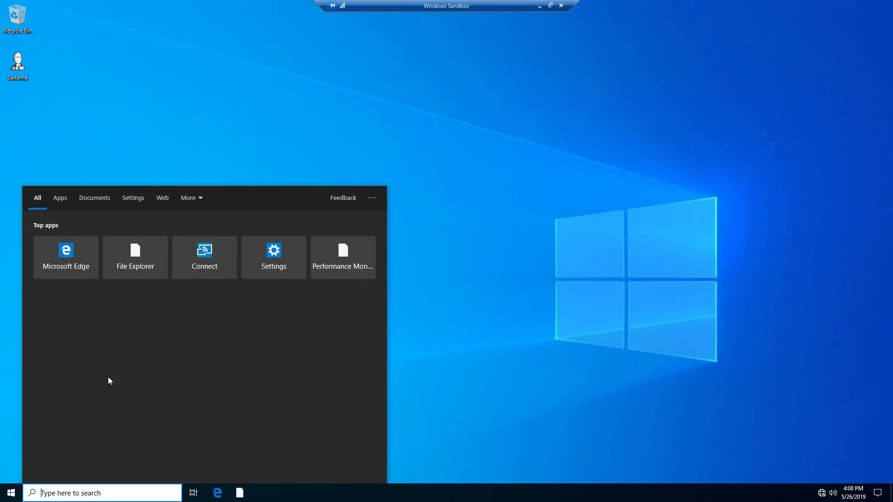
left_click(129, 259)
left_click(468, 253)
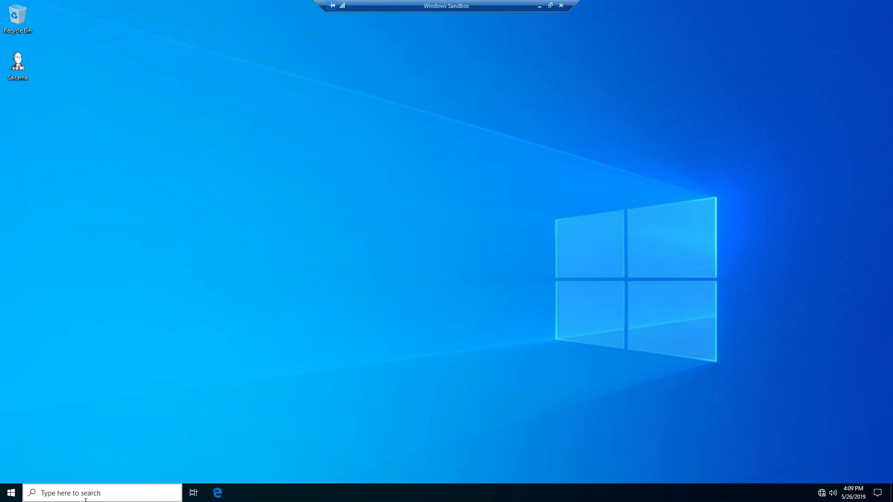
Step: Search for run and cmd, and try to open the setting that replaces Command Prompt with Windows PowerShell
left_click(60, 493)
type("run")
double_click(83, 488)
type("cmd")
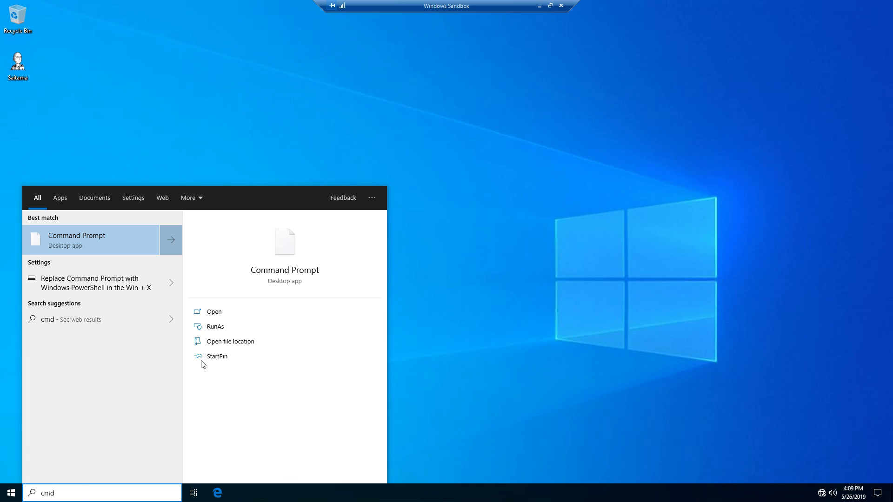
left_click(115, 281)
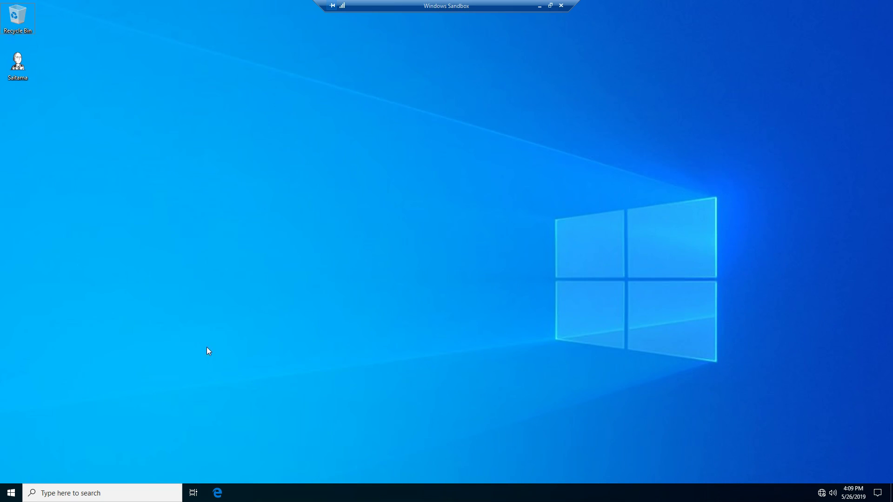
Step: View the Display settings from the desktop and switch to the Personalization settings
right_click(221, 284)
left_click(256, 371)
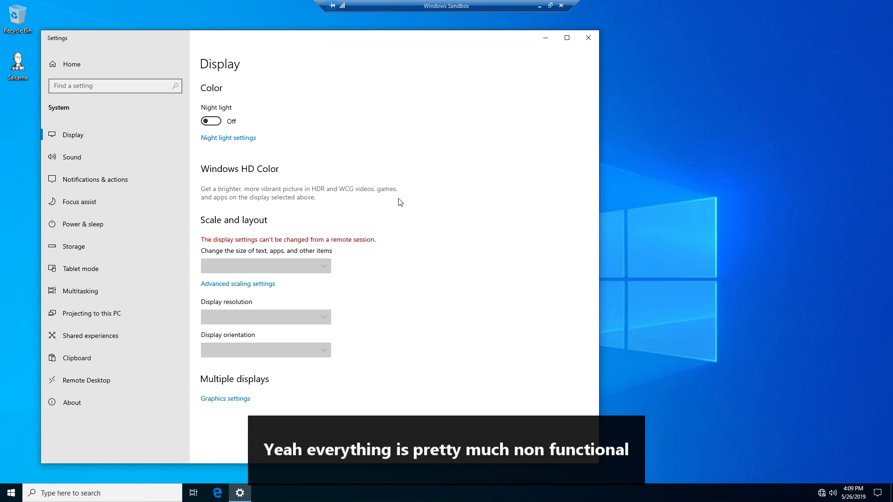
right_click(620, 145)
left_click(629, 240)
Step: View the Colors, Lock screen, Themes and Start pages of the Personalization settings, and close Settings
left_click(107, 157)
left_click(91, 181)
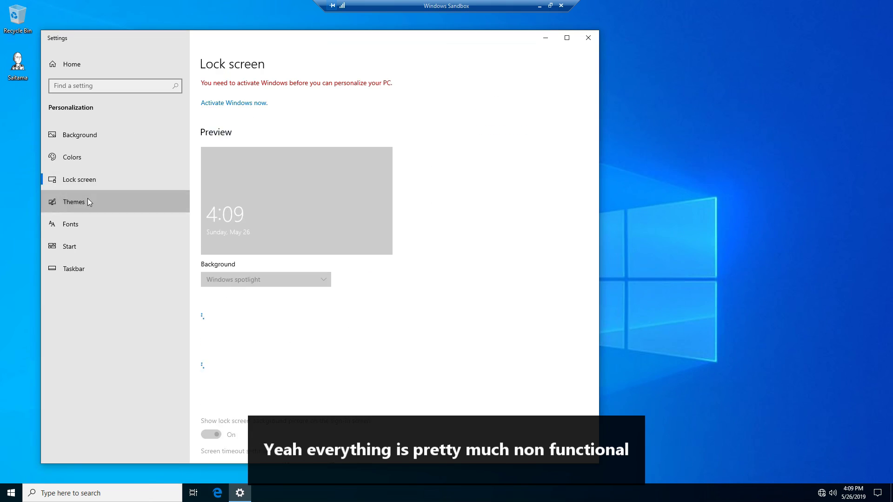
left_click(87, 200)
scroll(395, 293, "down", 3)
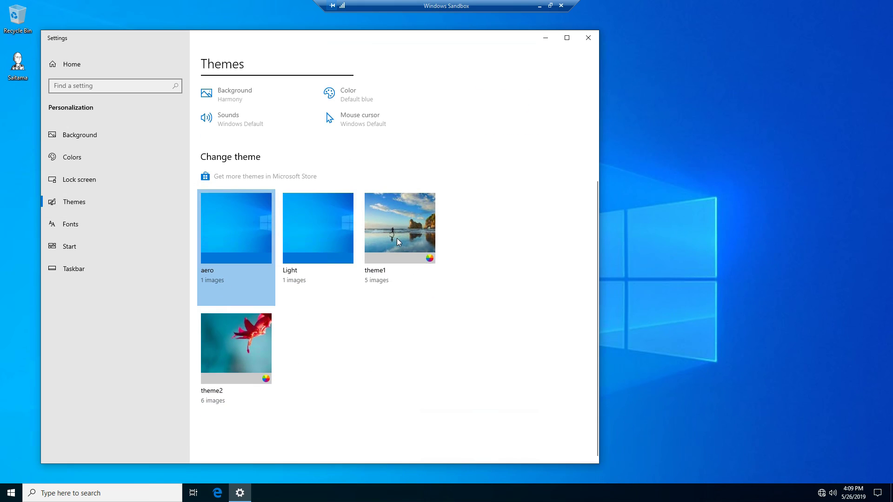
scroll(336, 270, "up", 3)
left_click(132, 246)
left_click(134, 202)
left_click(588, 38)
Step: Restart the sandbox and agree to submit feedback about the lost connection
left_click(11, 493)
scroll(84, 358, "down", 3)
left_click(11, 474)
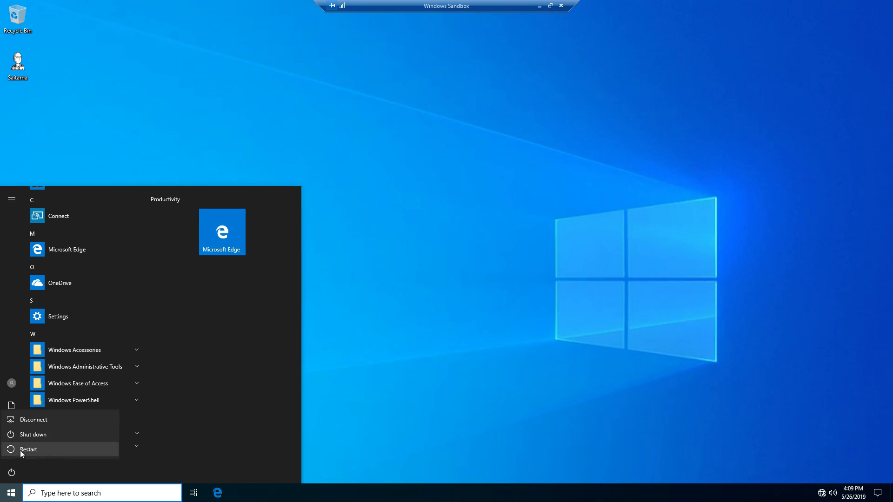
left_click(56, 450)
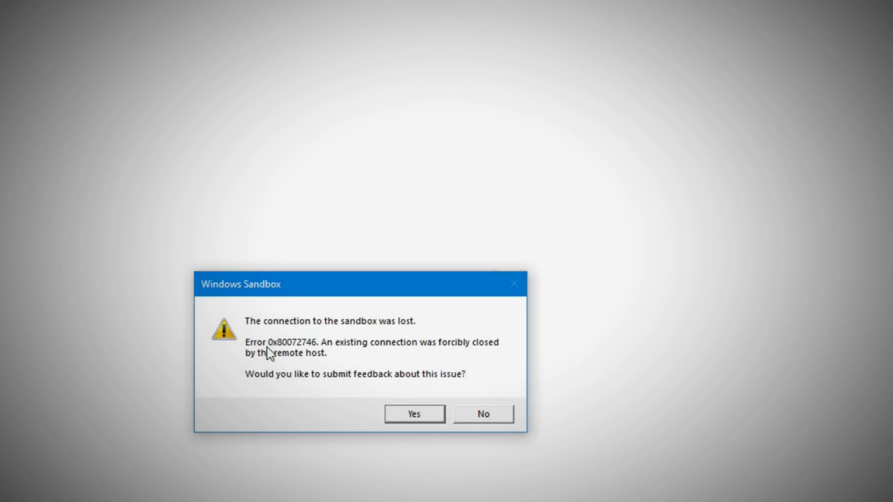
left_click(646, 420)
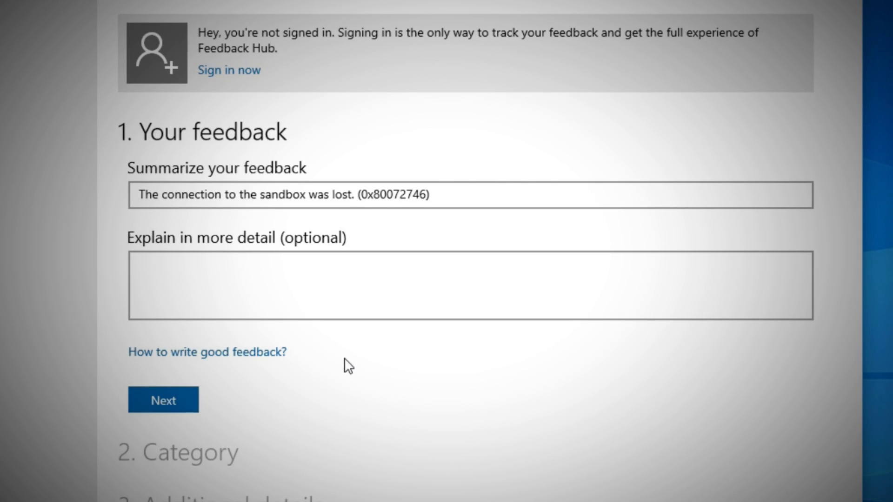
Step: Enter the feedback details "Ded sandbox. Is not work. I run virus is not work :((( requires 4.7.1 .NET framework :((("
left_click(344, 193)
left_click(319, 287)
type("Ded sandbox. Is")
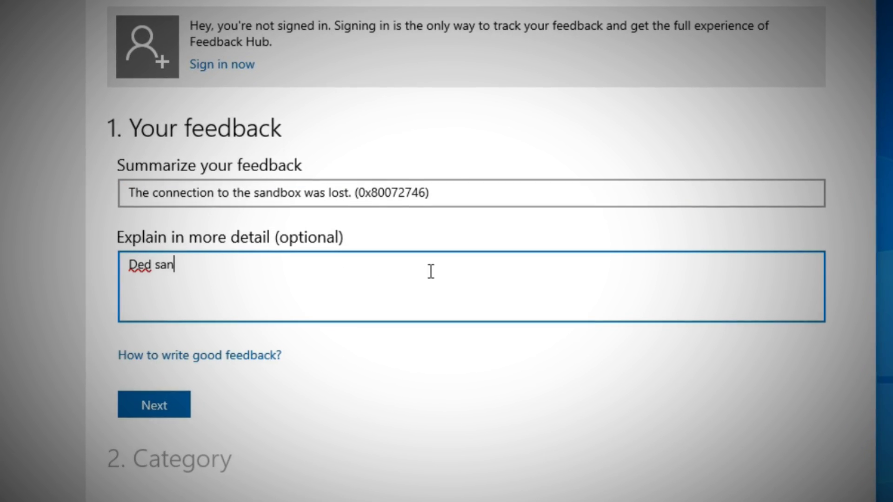
type(" not work. I")
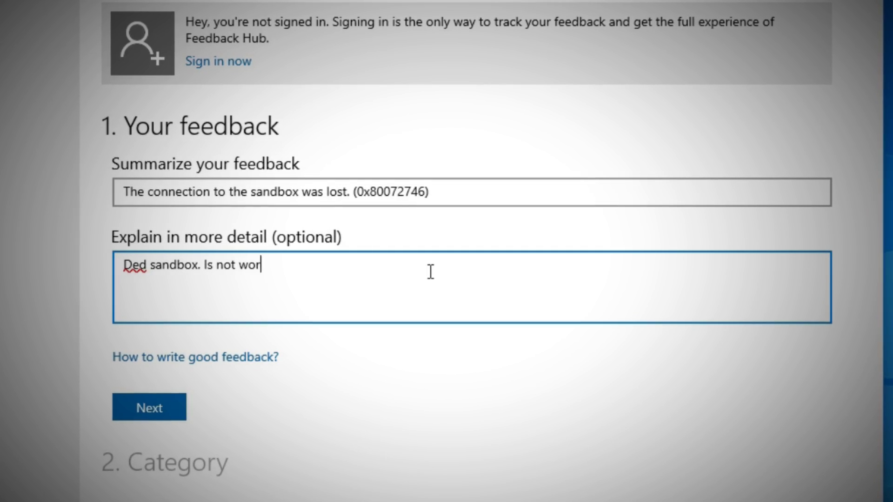
type(" run virus is ")
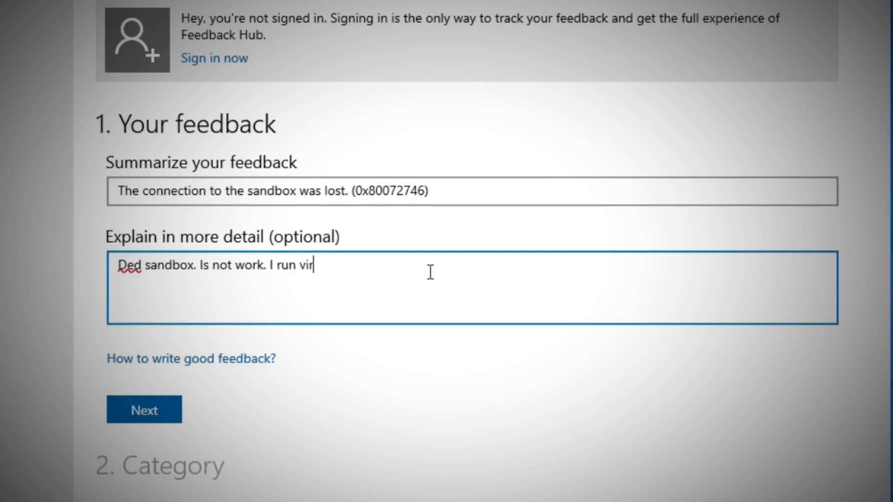
type("not work :((( requ")
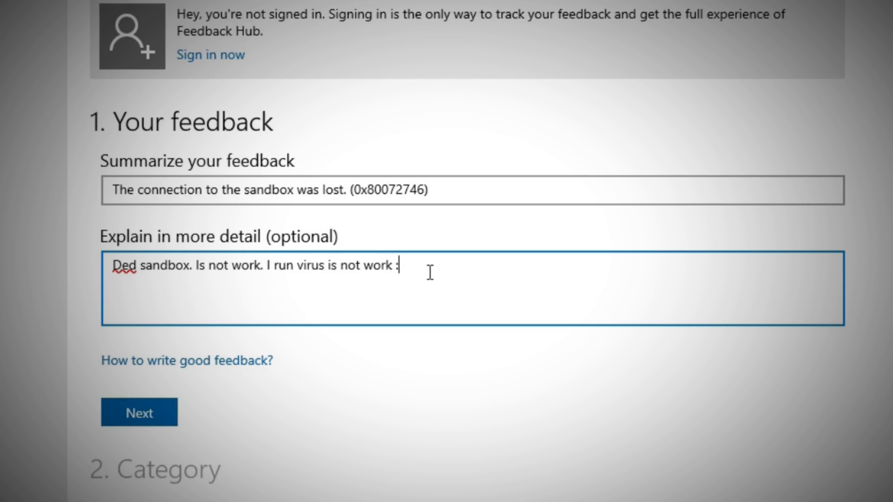
type("ires 4.7.1 ")
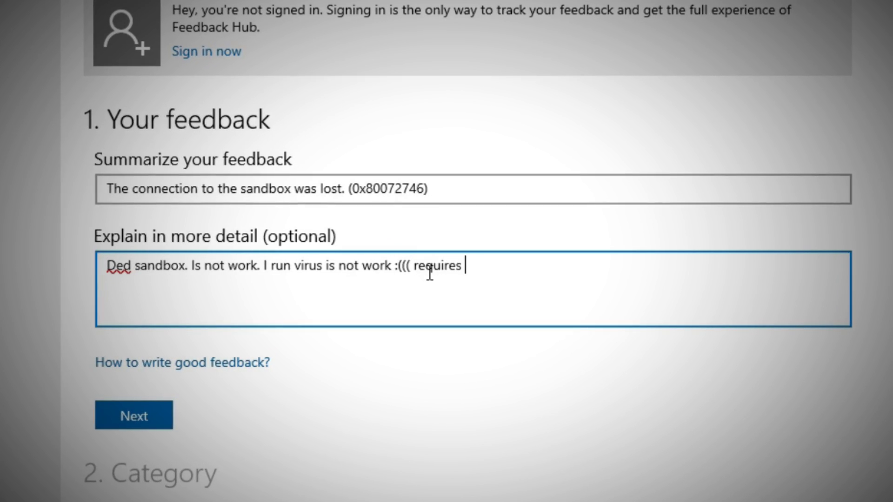
type(".net")
key("BackSpace")
key("BackSpace")
key("BackSpace")
type("NET framework :(((")
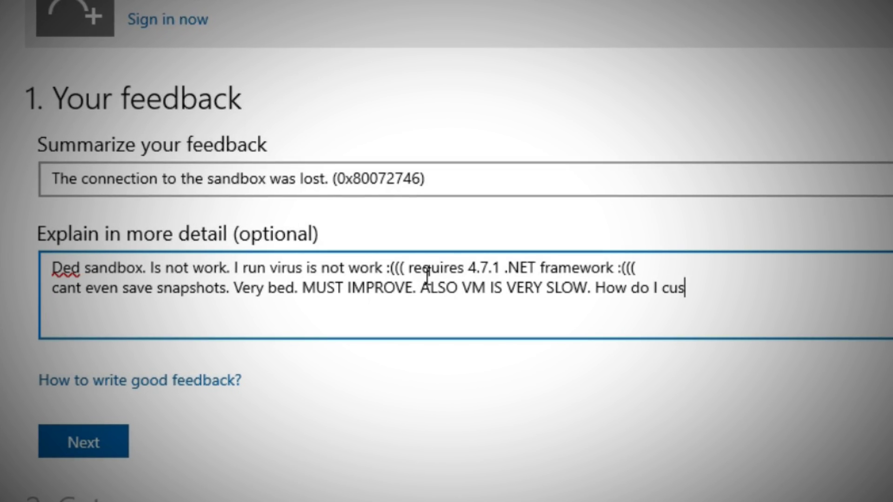
Step: Add "cant even save snapshots. Very bed. MUST IMPROVE. ALSO VM IS VERY SLOW. How do I customize my vm hardware settings wow wtdf" and continue to Category
type("ware settings wow w")
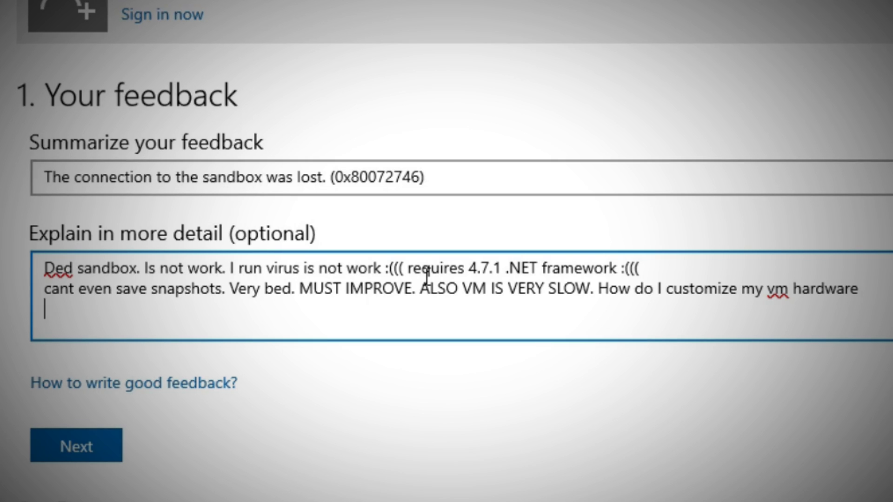
type("tdf")
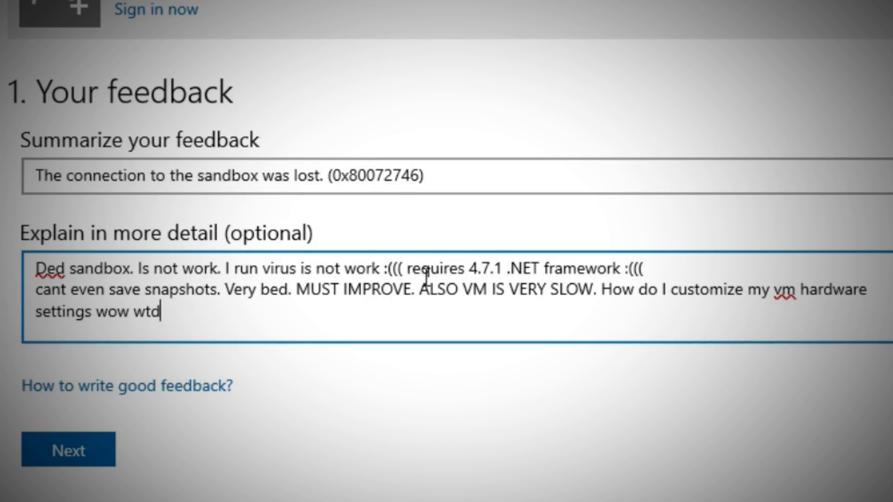
left_click(86, 455)
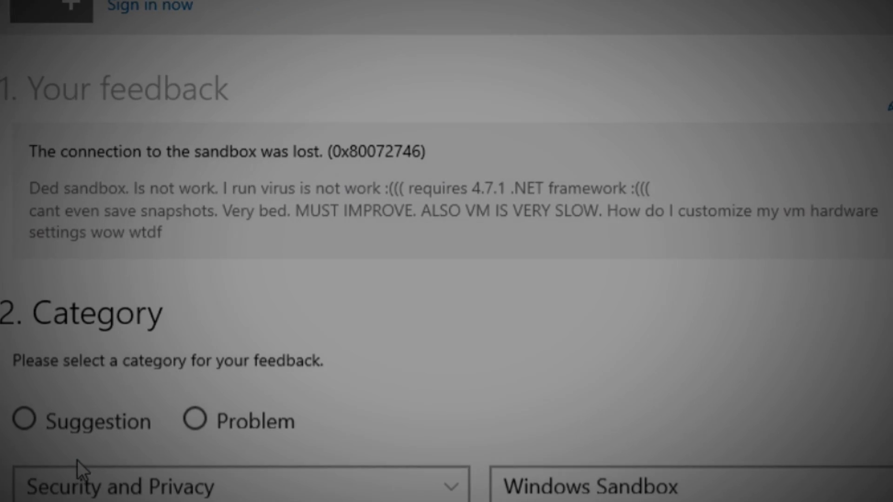